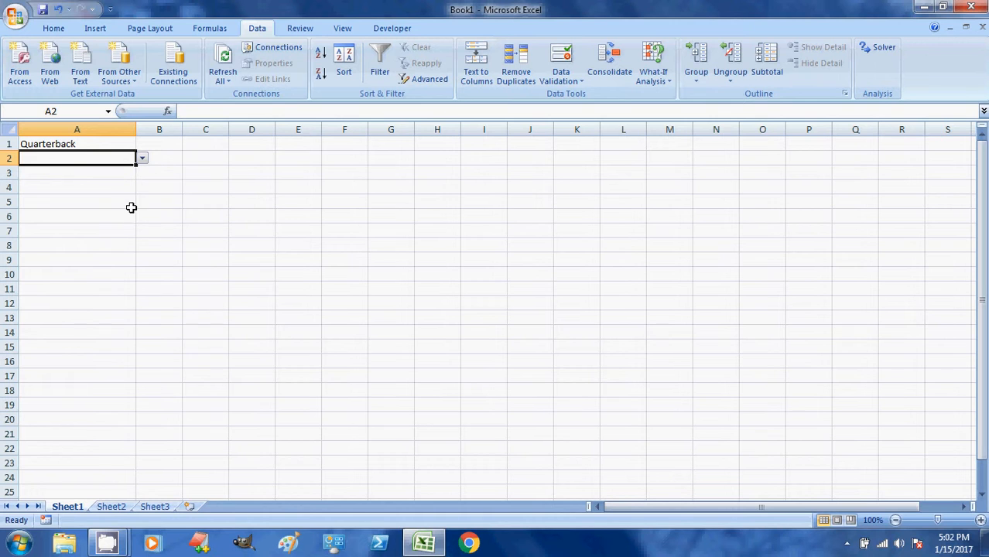
Review the quarterback names on Sheet2 and the matching drop-down choices in cell A2 of Sheet1
left_click(112, 507)
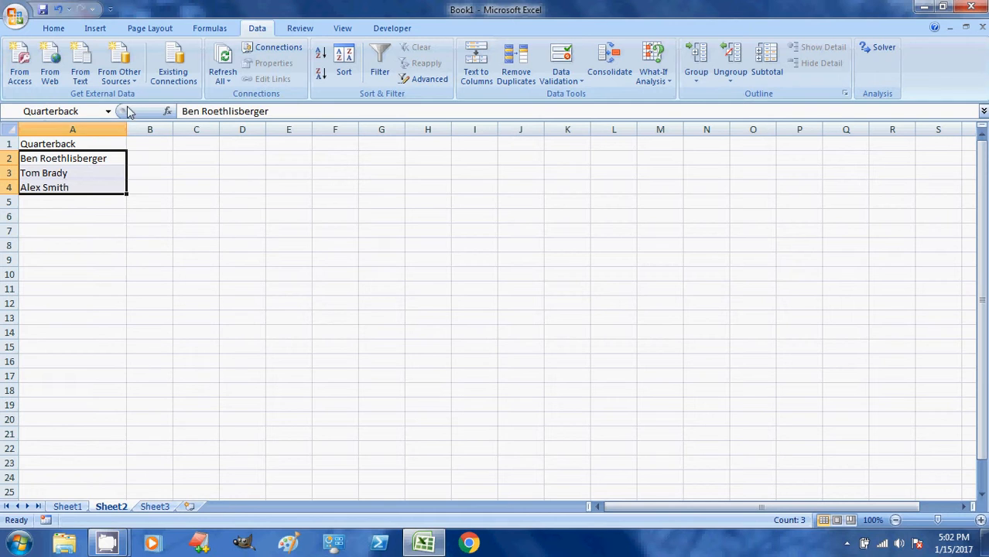
left_click(67, 506)
left_click(141, 157)
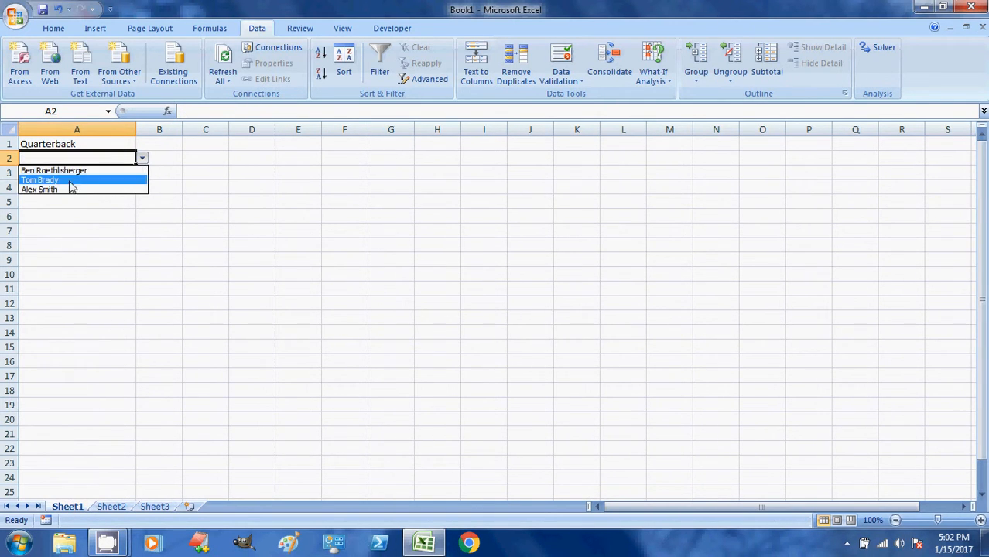
left_click(75, 244)
left_click(142, 159)
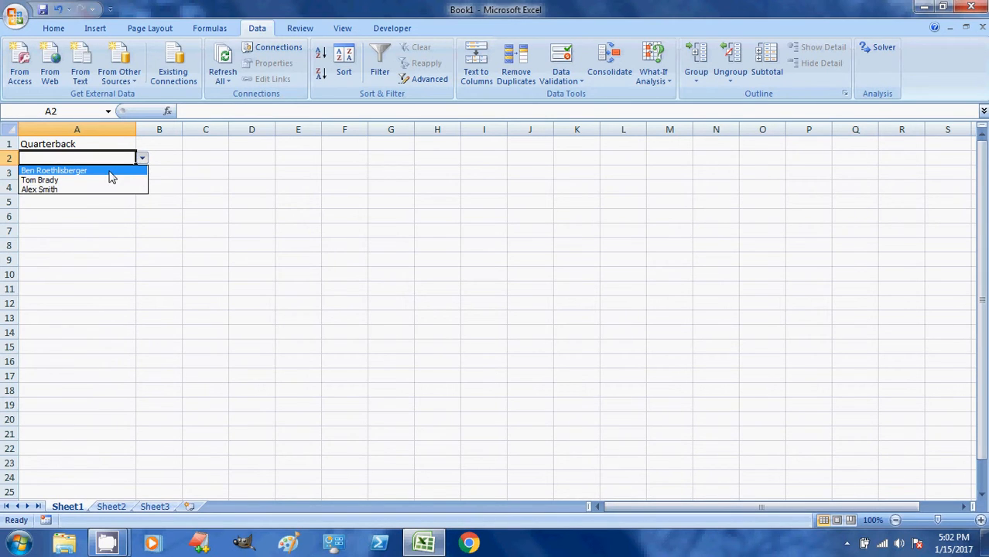
left_click(152, 139)
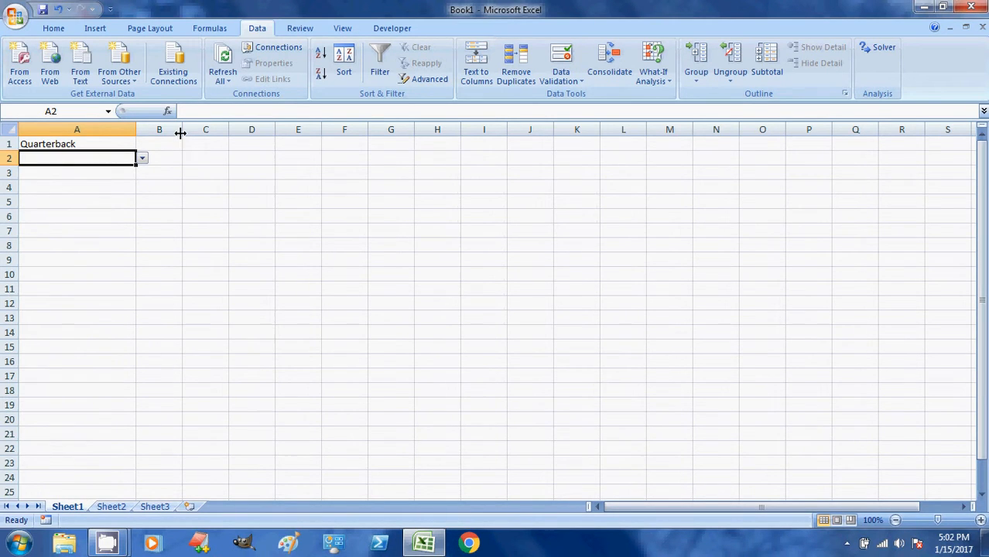
Widen column B on Sheet1 and enter the header "Receiver" in cell B1
left_click_drag(183, 130, 231, 130)
left_click(221, 145)
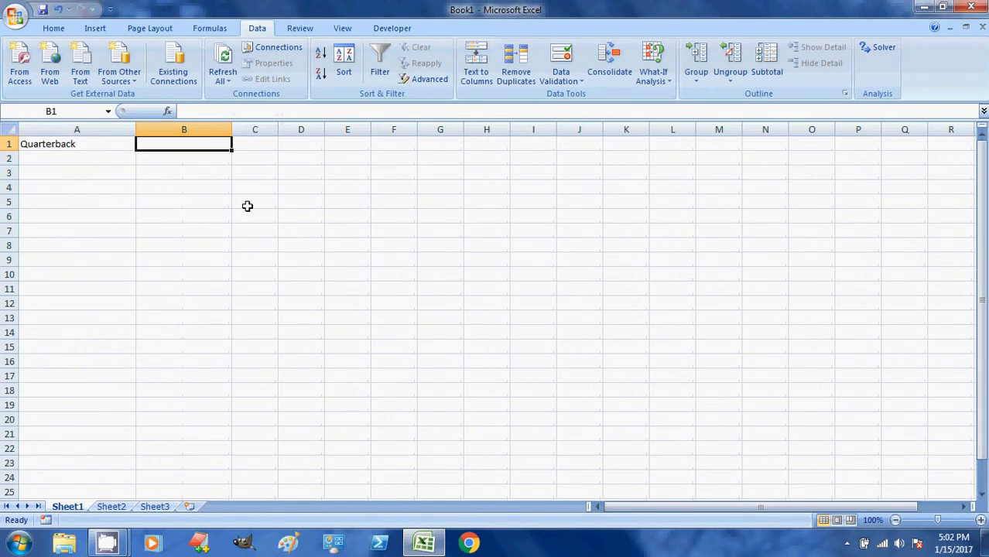
type("Receiver")
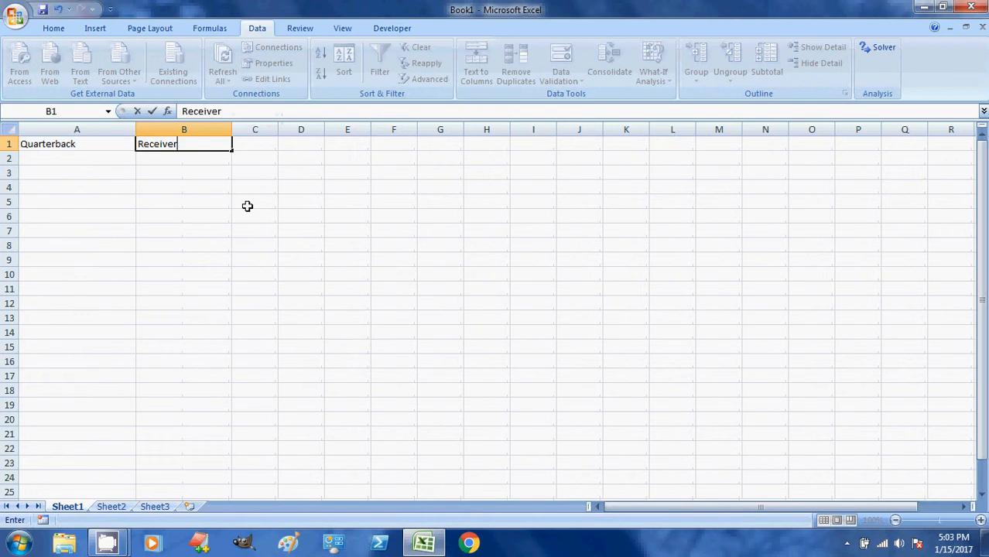
key("Return")
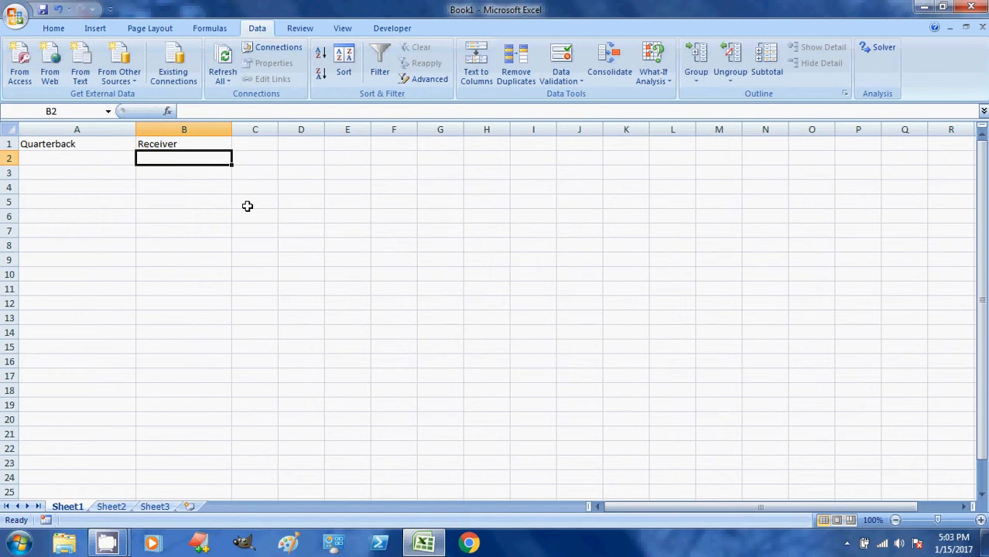
left_click_drag(231, 129, 248, 133)
Choose Ben Roethlisberger from the Quarterback drop-down list in A2, and select the empty Receiver cell B2
left_click(110, 162)
left_click(141, 160)
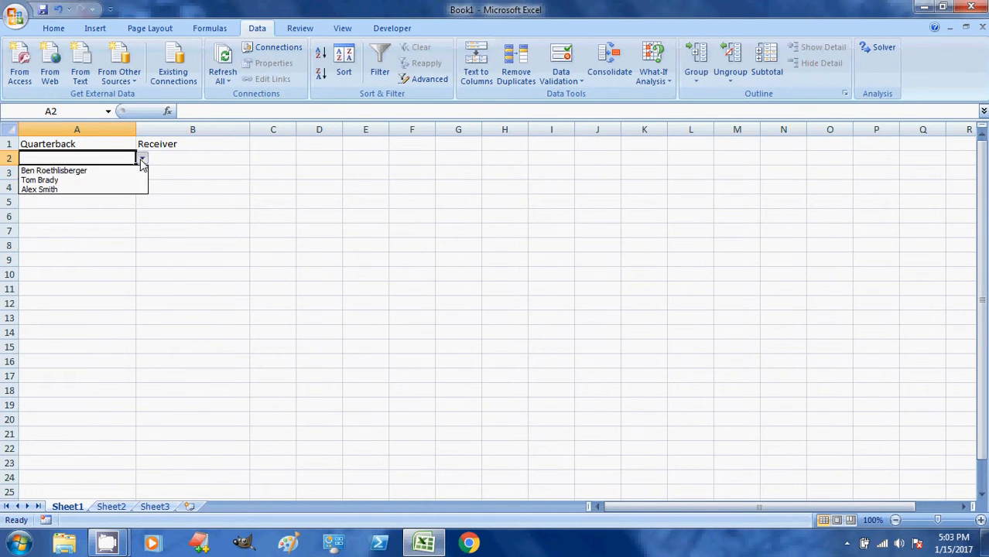
left_click(116, 170)
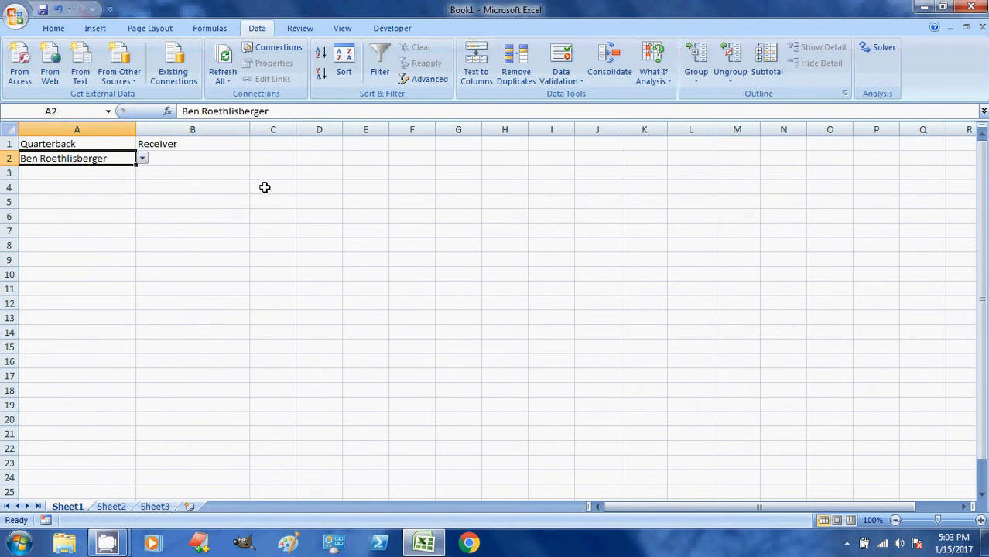
left_click(234, 160)
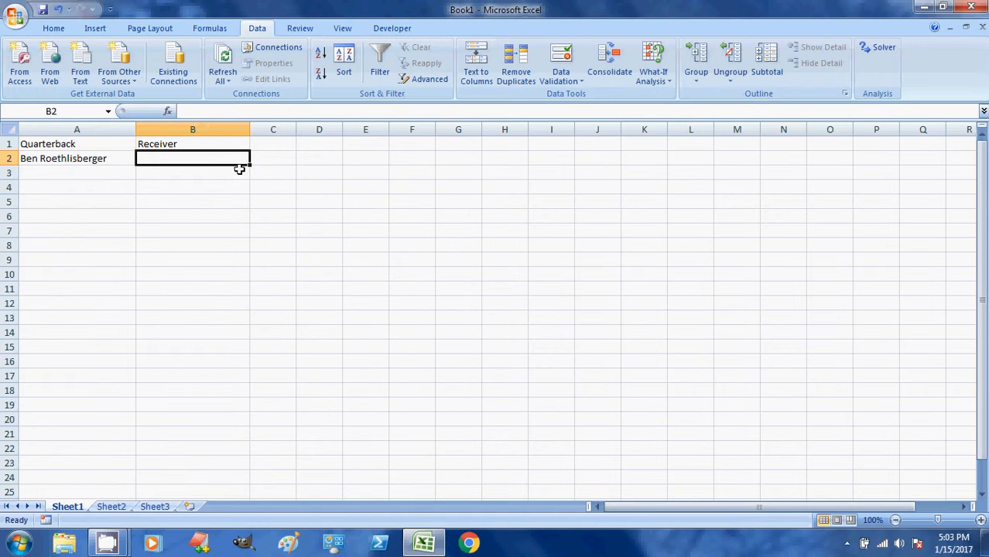
left_click(116, 158)
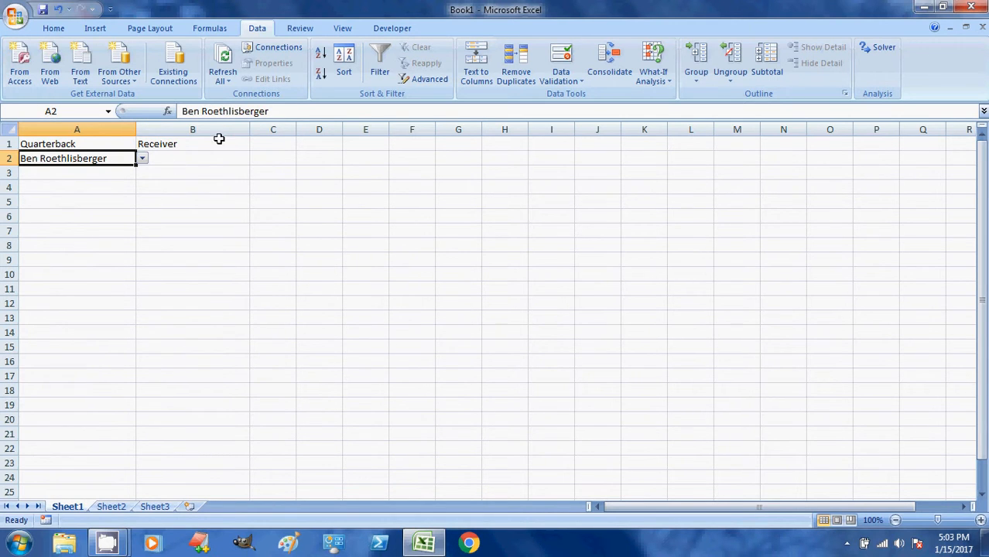
left_click(161, 147)
left_click(163, 157)
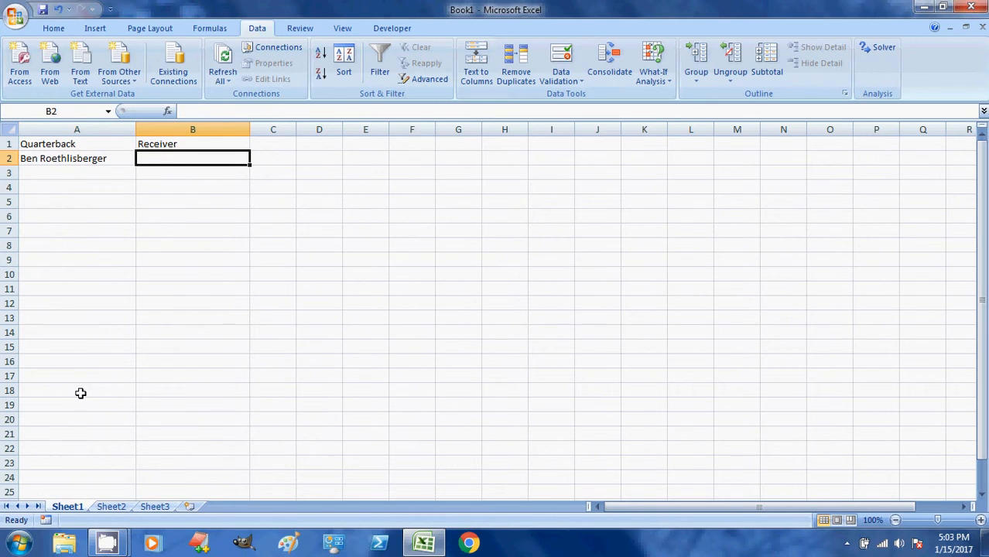
Widen columns B, C and D on Sheet2 to make room for the receiver lists
left_click(118, 508)
left_click(104, 159)
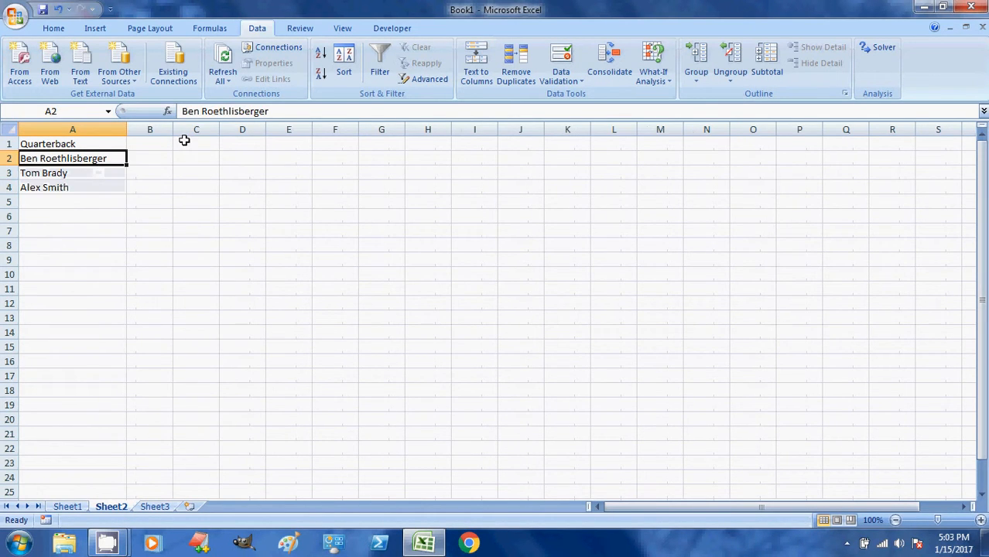
left_click_drag(174, 130, 440, 130)
left_click(269, 137)
left_click(44, 158)
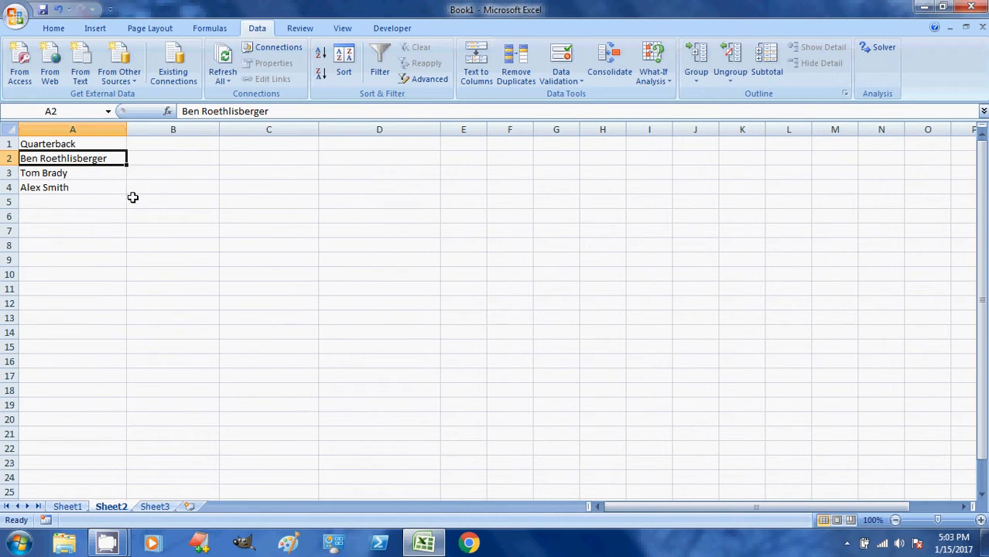
Enter the space-free quarterback headers BenRoethlisberger, TomBrady and AlexSmith in cells B1 to D1 of Sheet2
left_click(166, 147)
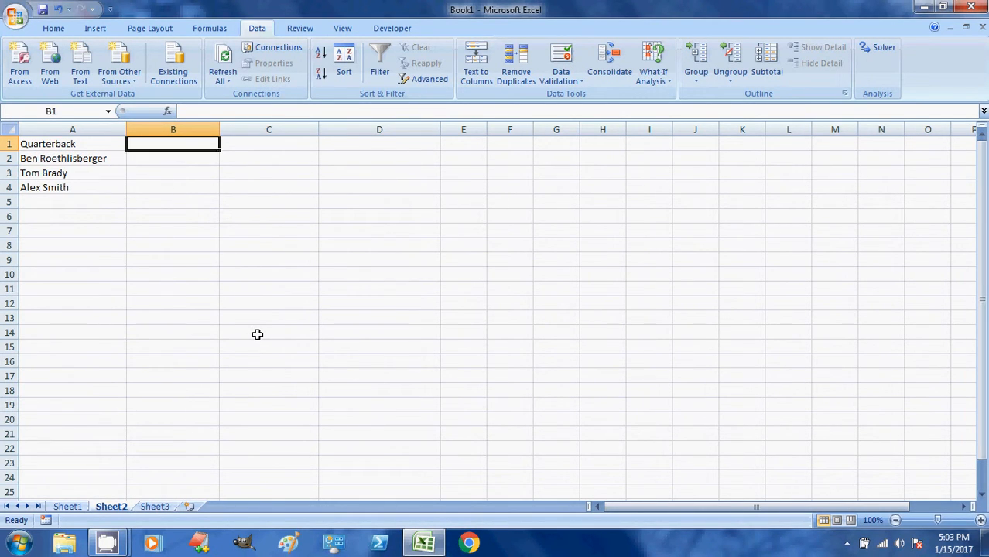
type("Ben")
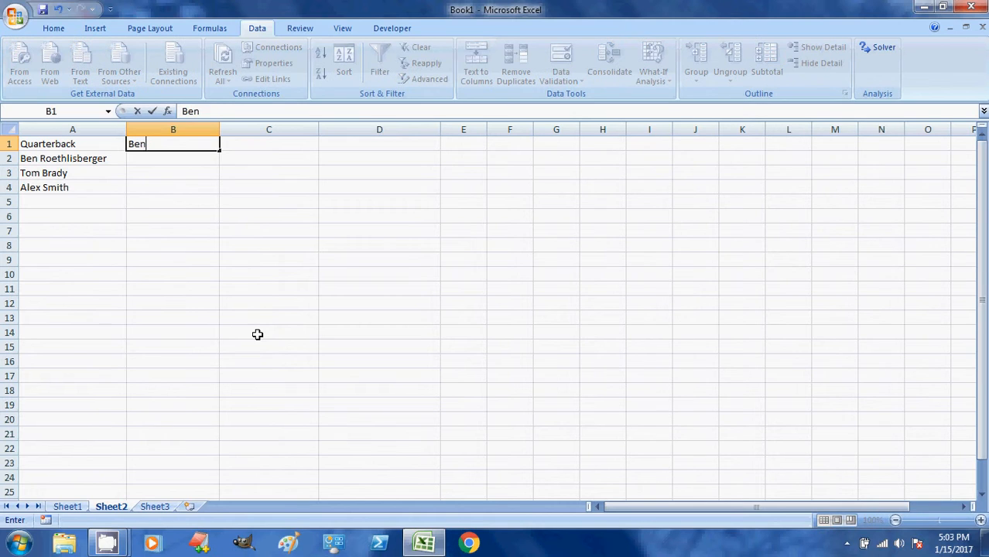
type("Roethlisb")
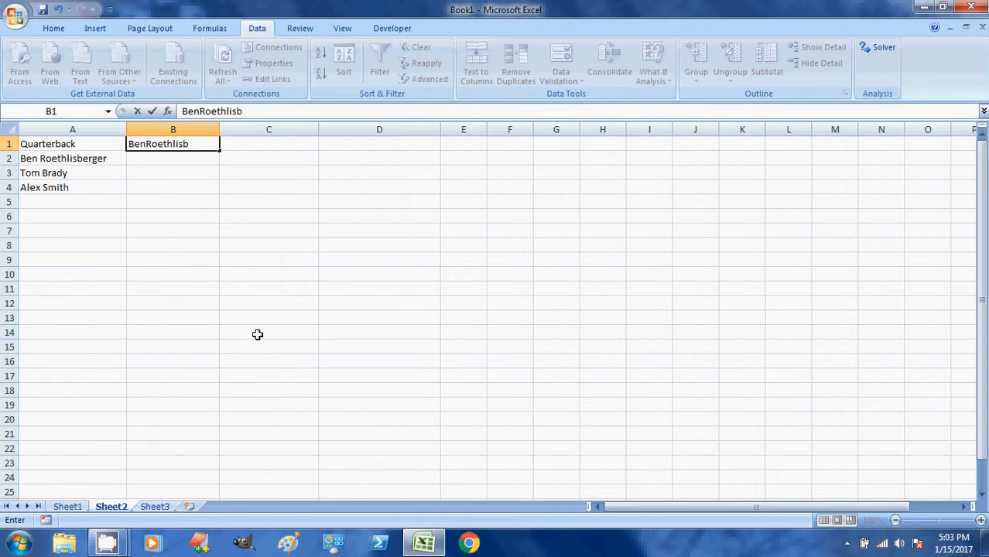
type("erger")
key("Tab")
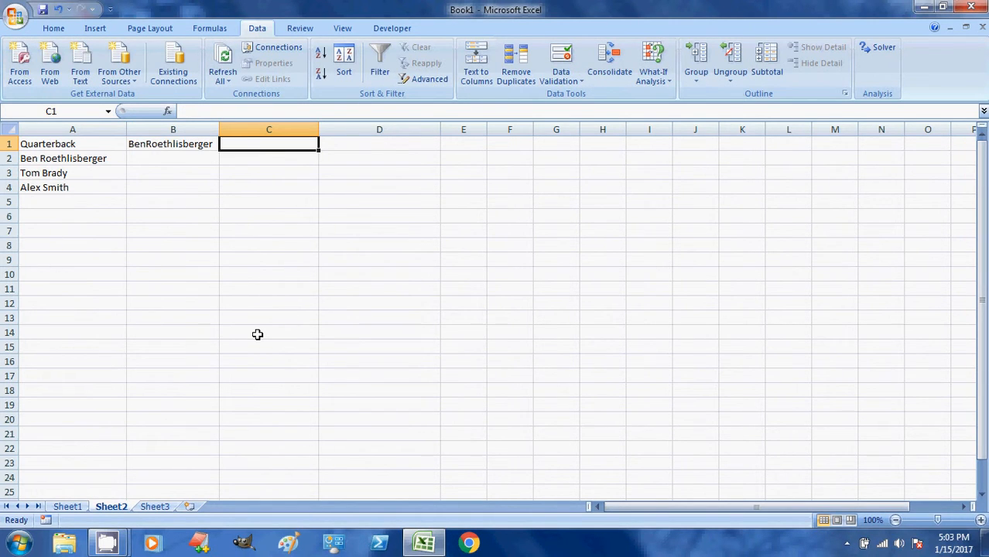
type("TomBrad")
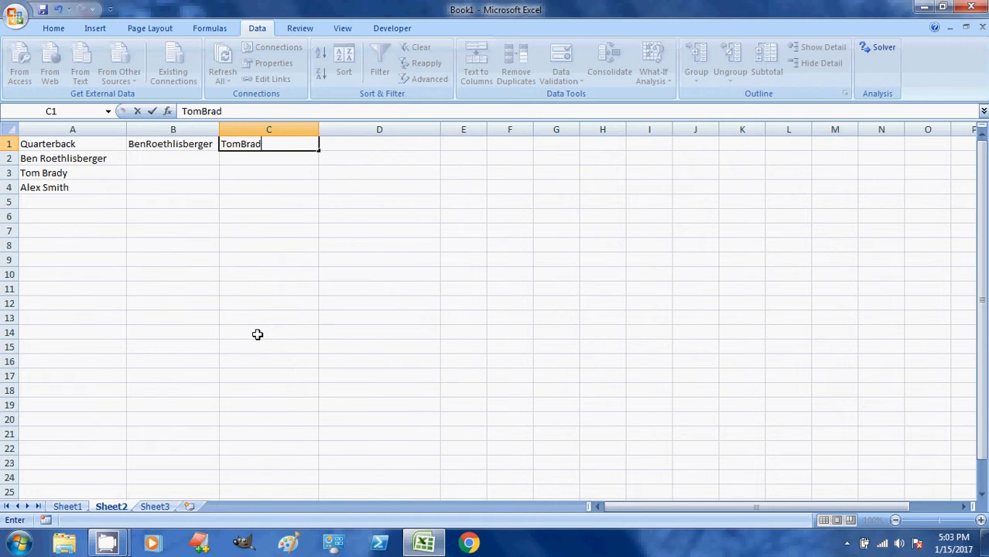
type("y")
key("Tab")
type("Alex")
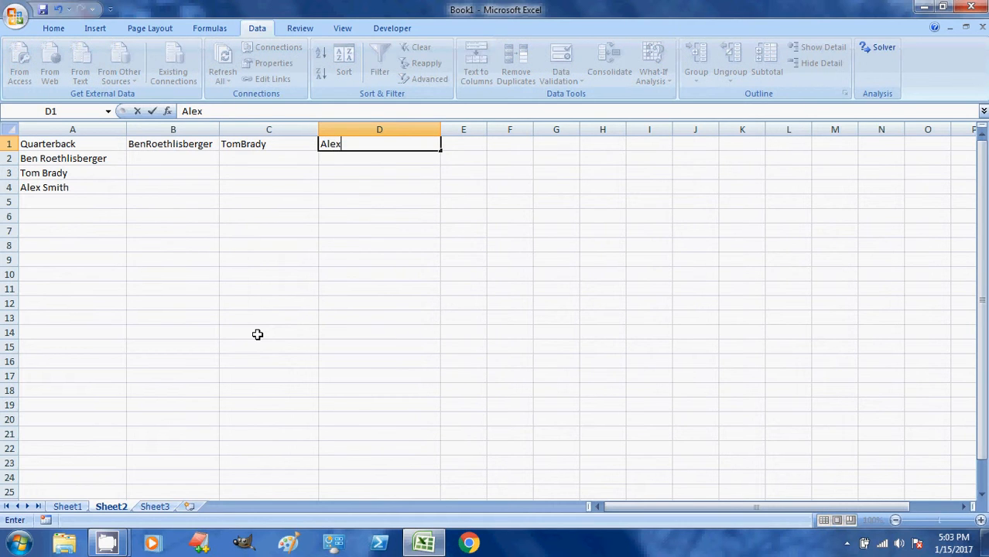
type("Smith")
key("Return")
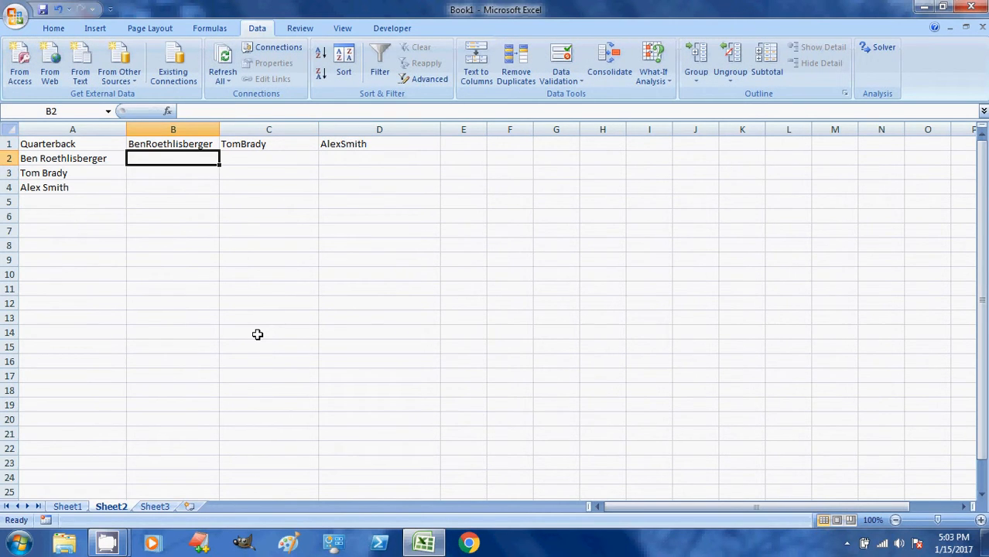
type("Leve")
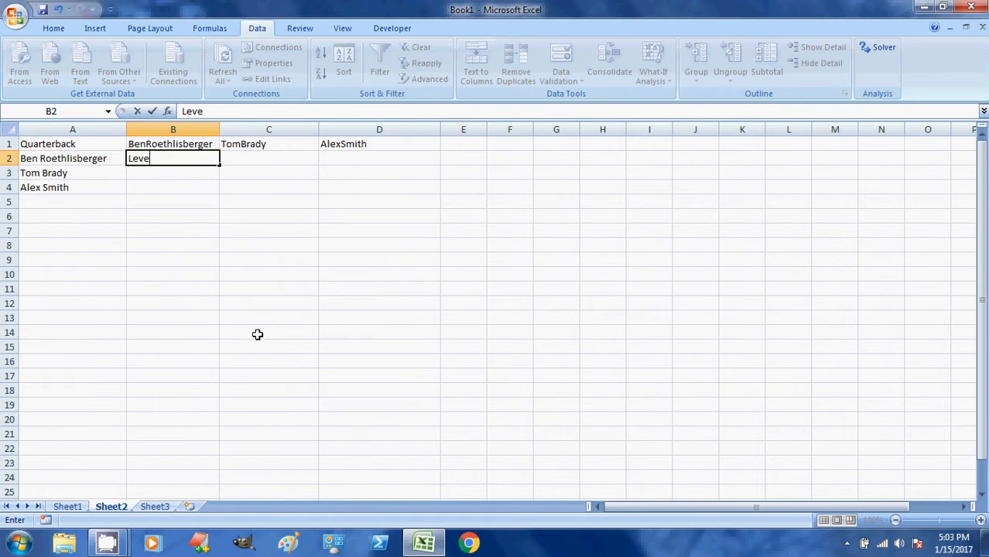
type("on")
key("Return")
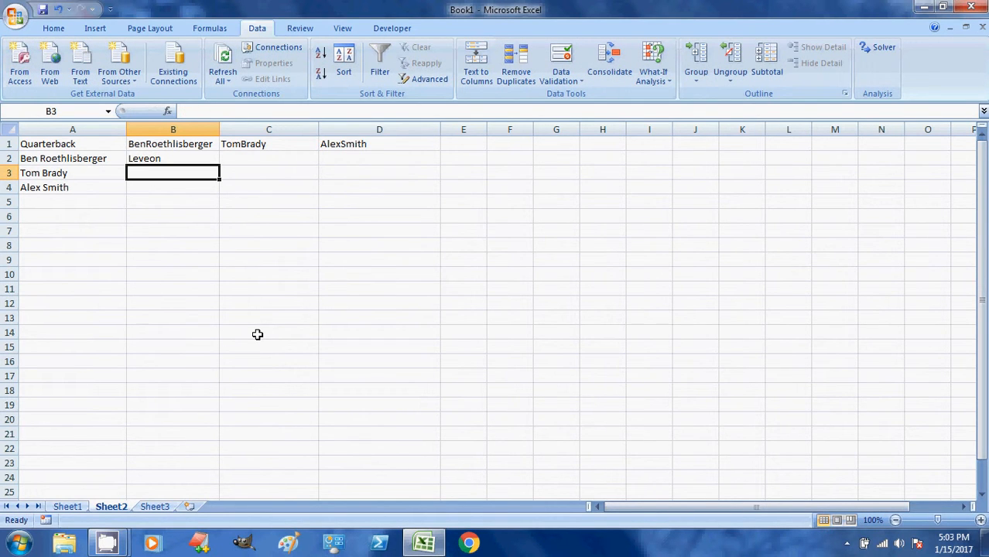
key("Up")
List the receivers LeVeon Bell, Antonio Brown and Heath Miller in B2 to B4 under the BenRoethlisberger header
type("Le")
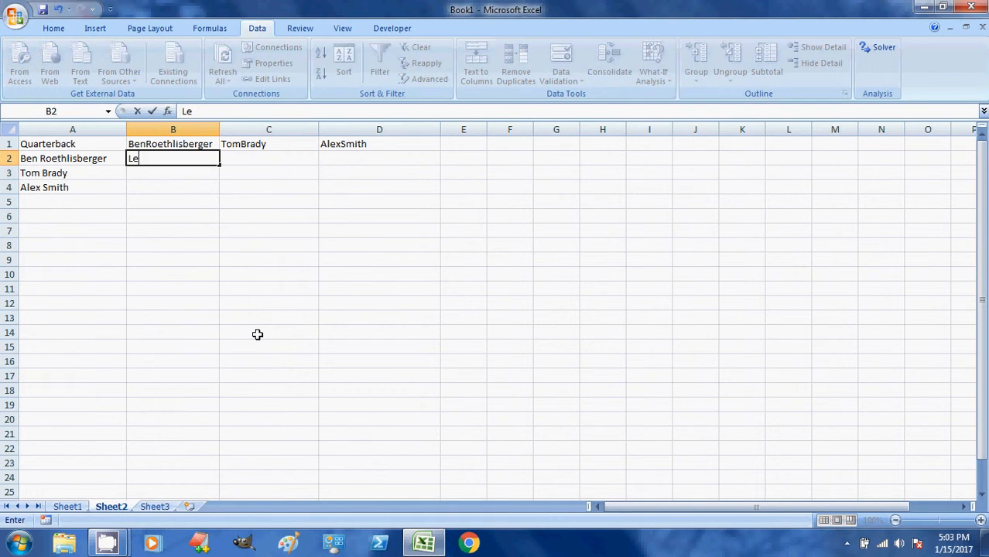
type("Veon Bell")
key("Return")
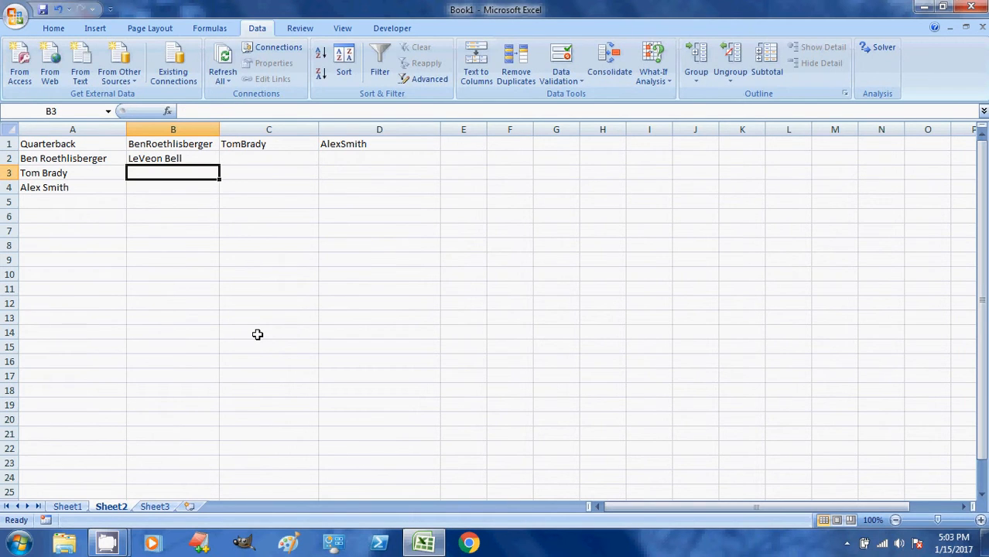
type("Antonio Brown")
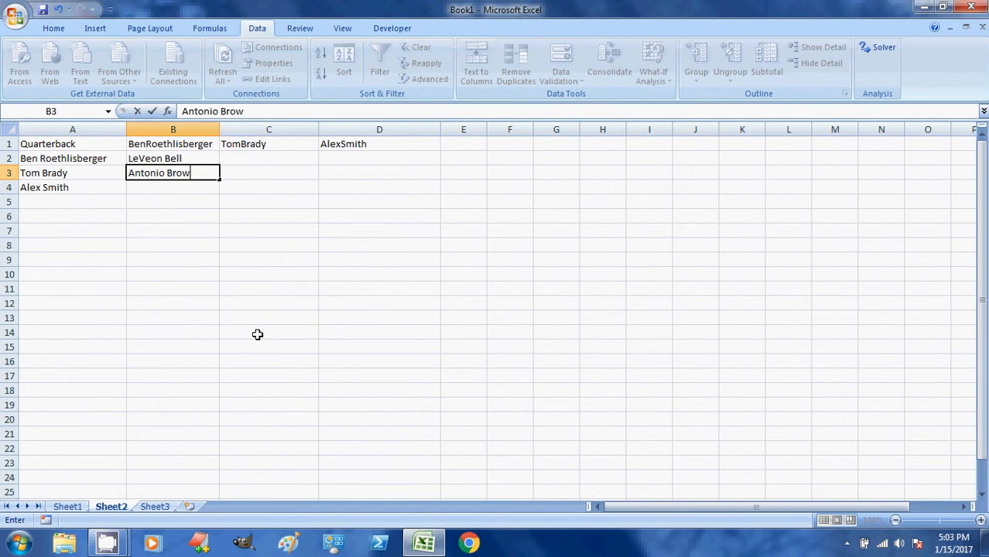
key("Return")
type("Heath Miller")
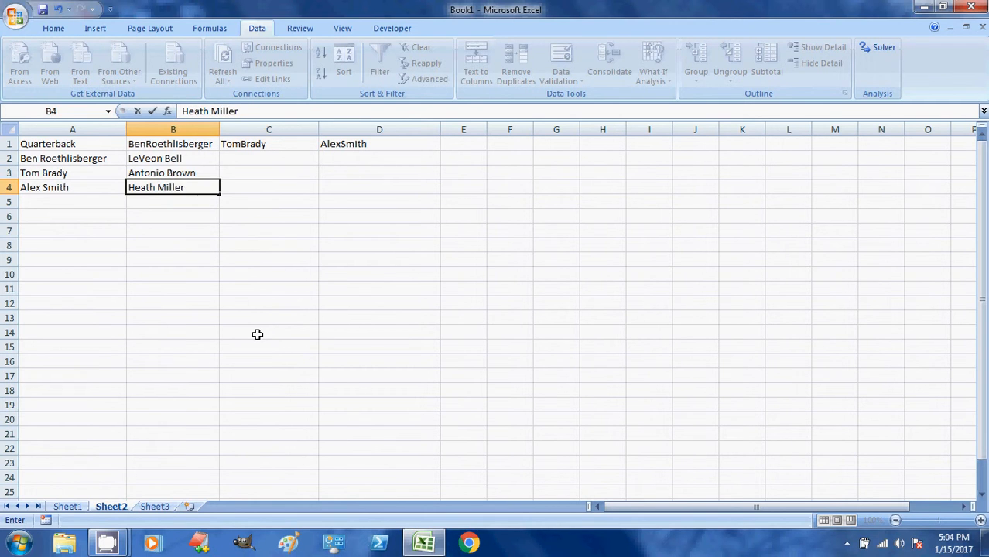
key("Return")
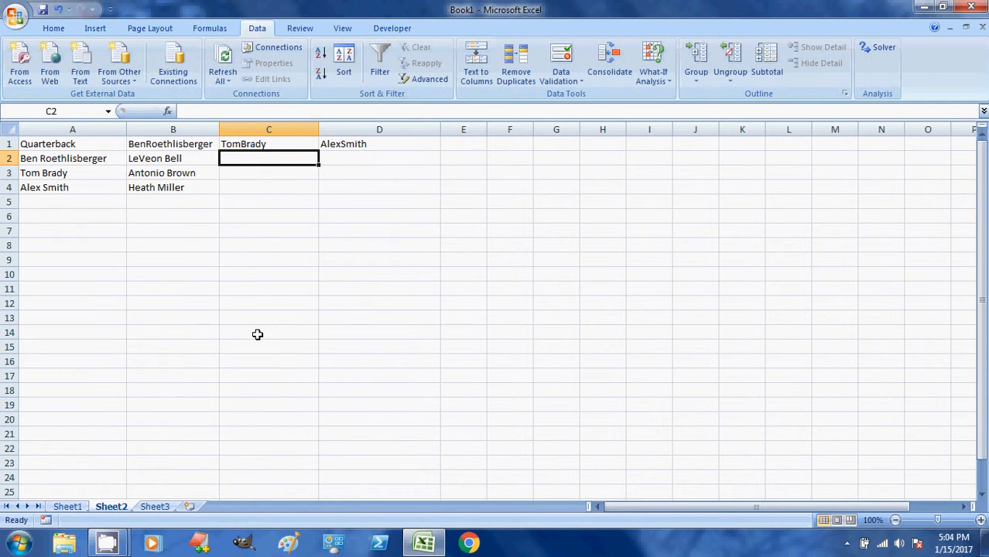
List the receivers Malcolm Mitchell, Rob Gronkowski and Julian Edelman in C2 to C4 under the TomBrady header
type("Mal")
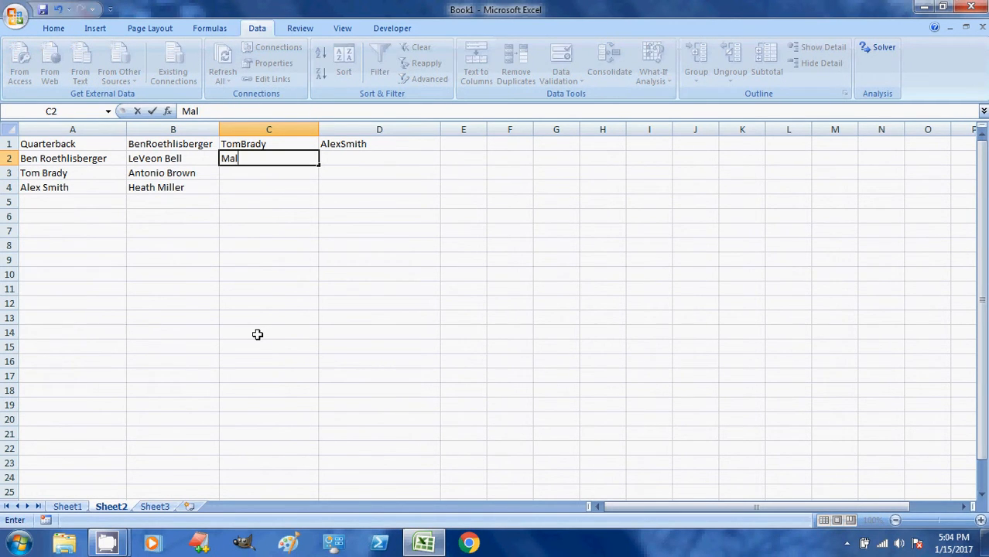
type("colm Mitche")
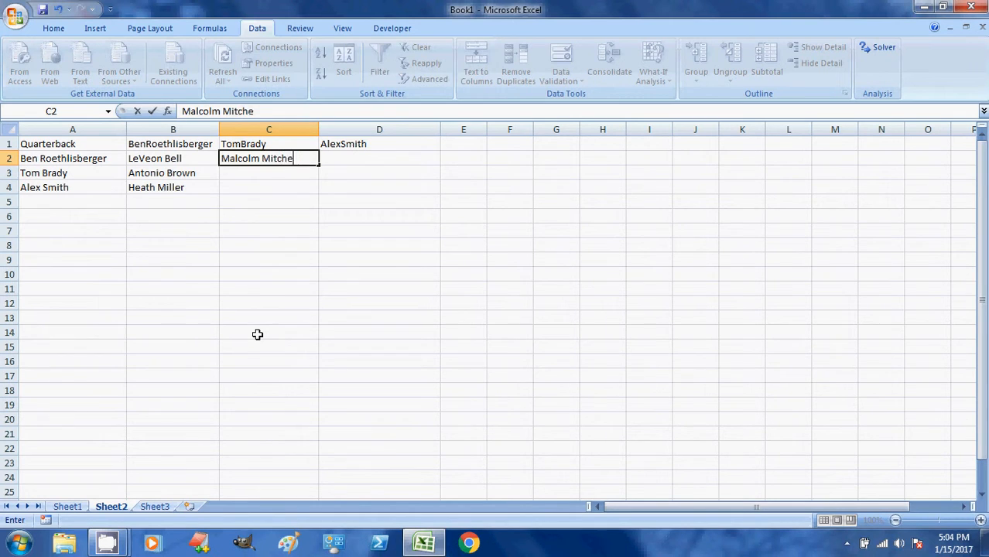
type("ll")
key("Return")
type("Rob ")
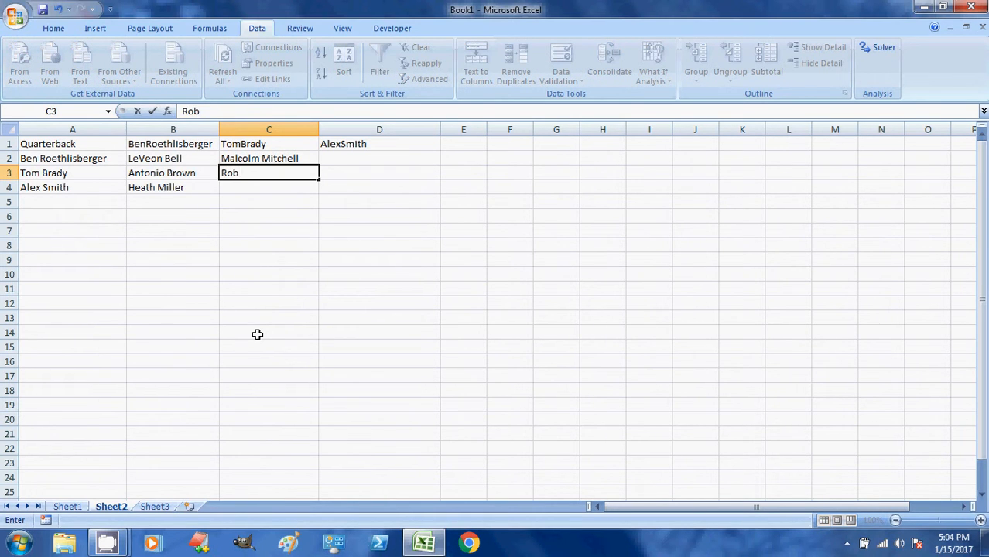
type("Rronkowski")
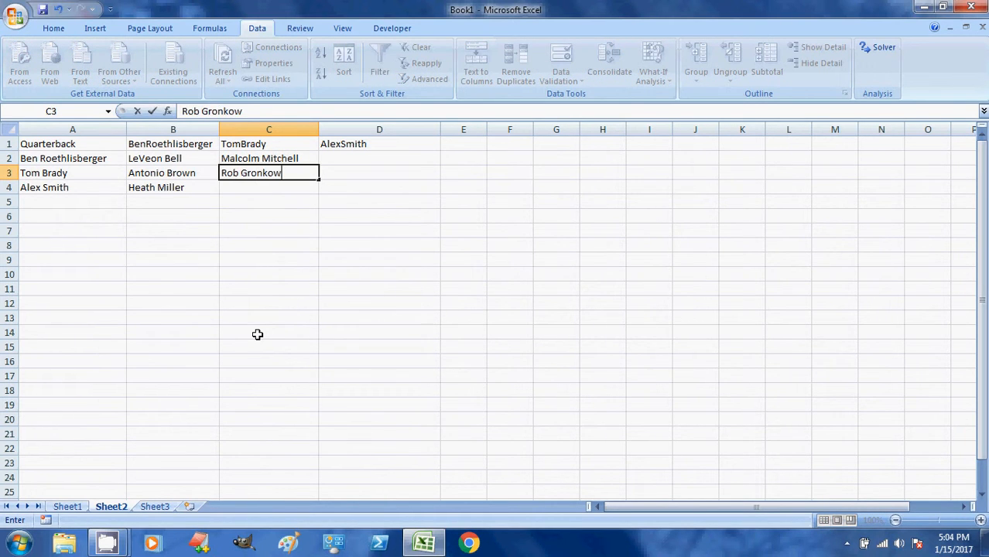
key("Return")
type("Julian ")
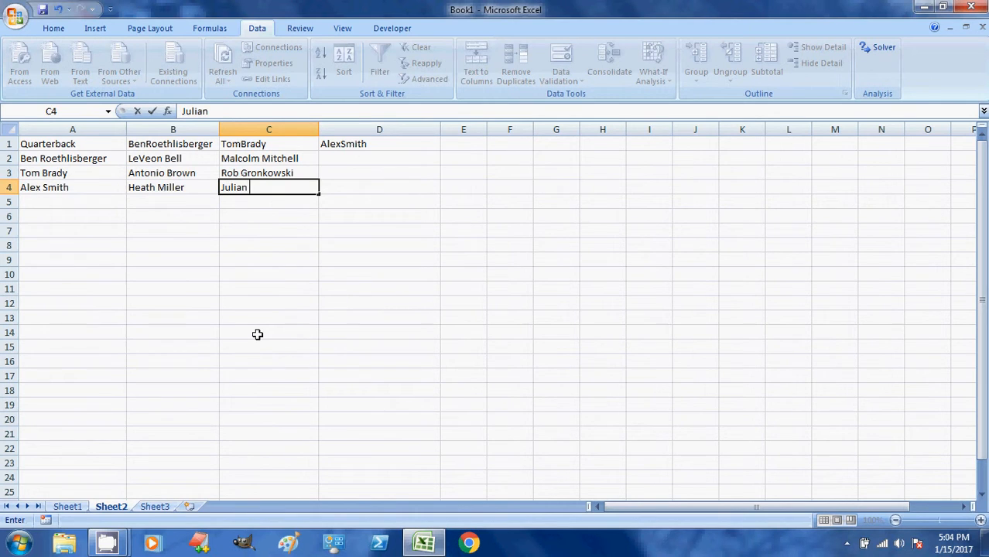
type("Edelman")
key("Tab")
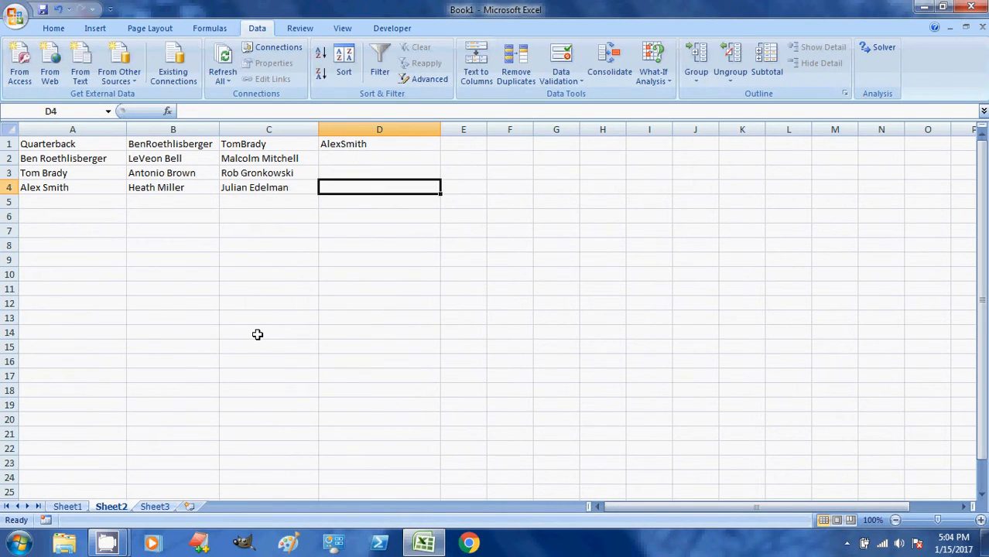
List the receivers Travis Kelce, Jeremey Maclin and Tony Gonzalez in D2 to D4 under the AlexSmith header
key("Up")
key("Up")
type("Tra")
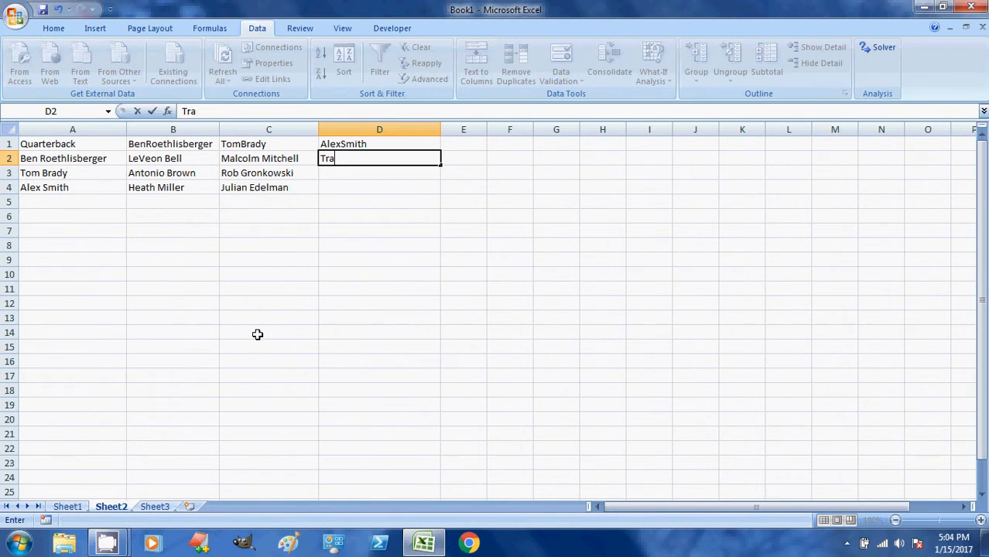
type("vis Kelce")
key("Return")
type("Jere")
key("BackSpace")
type("remey Maclin")
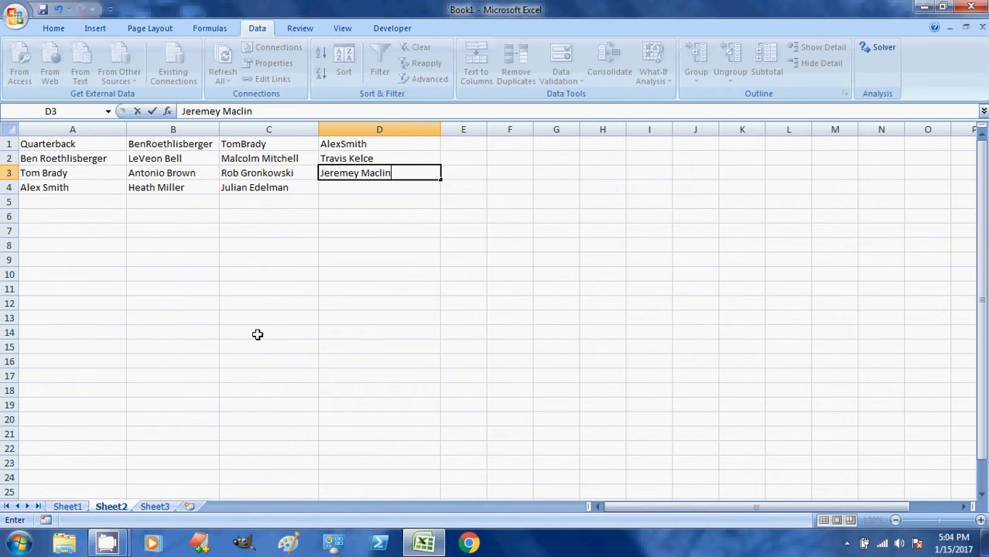
key("Return")
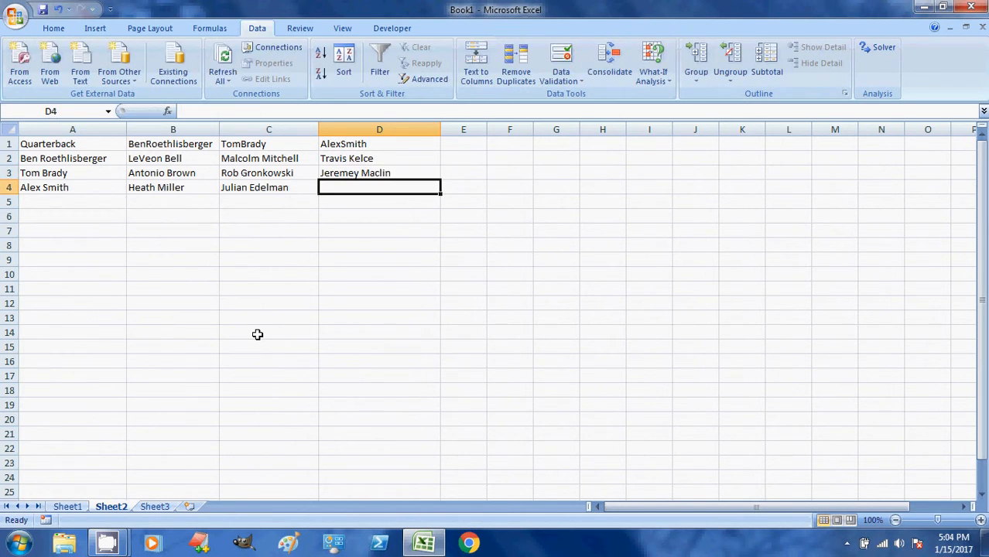
type("Tony Gon")
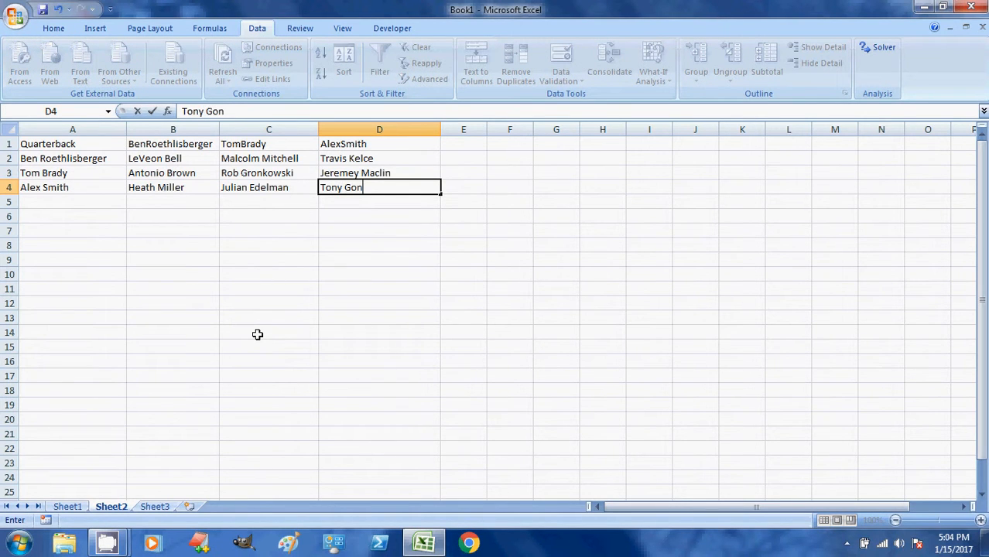
type("zalez")
key("Return")
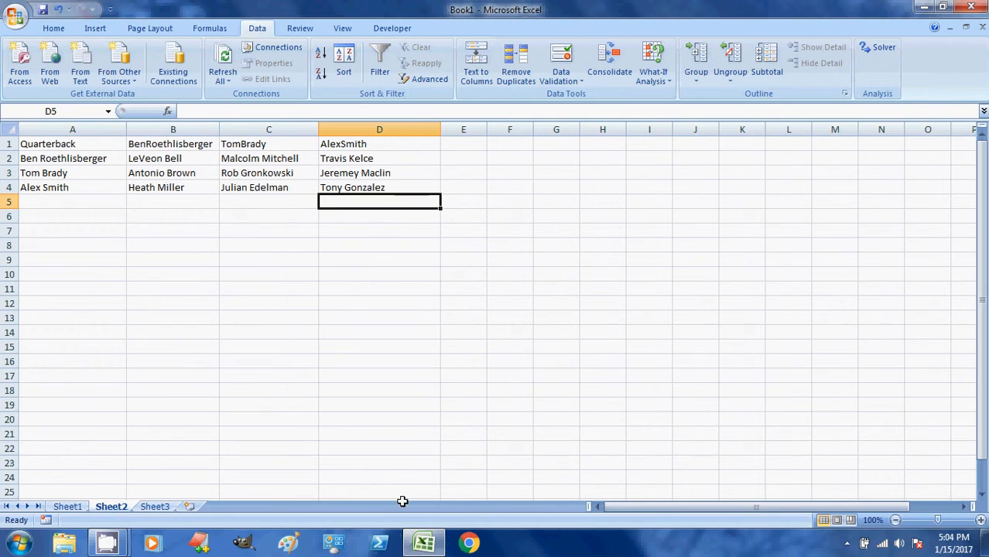
Define the name BenRoethlisberger for the receiver range B2:B4 on Sheet2
left_click(151, 157)
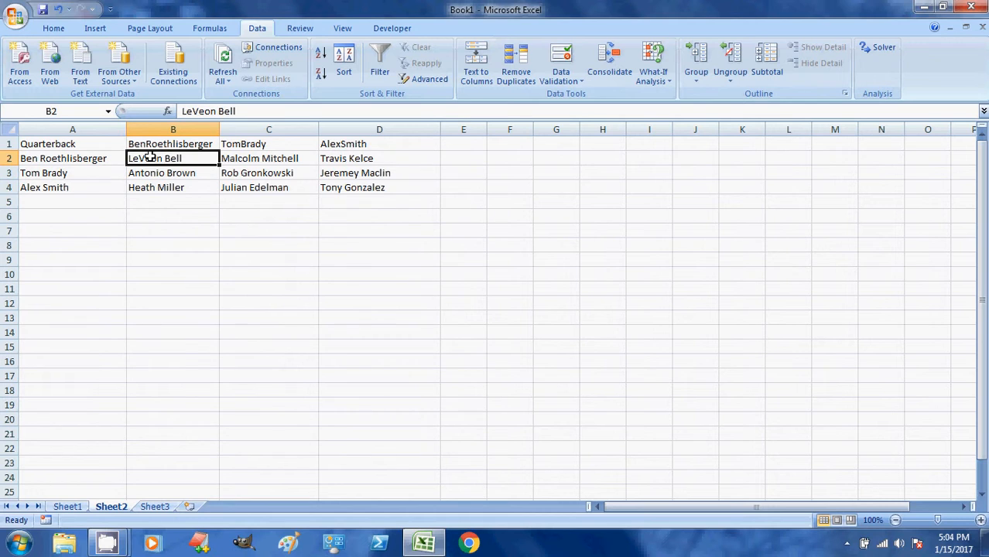
left_click_drag(151, 158, 151, 191)
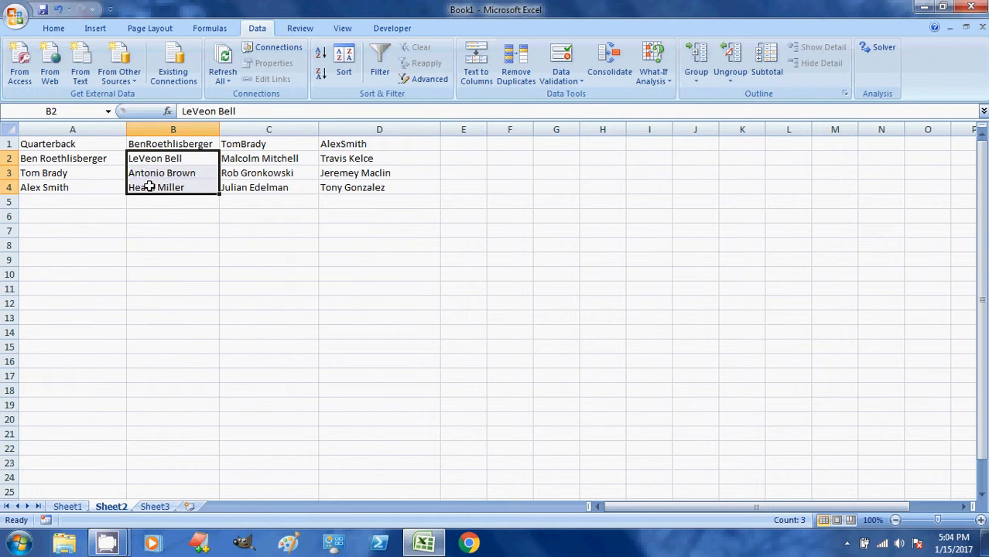
left_click(68, 111)
type("BenRoe")
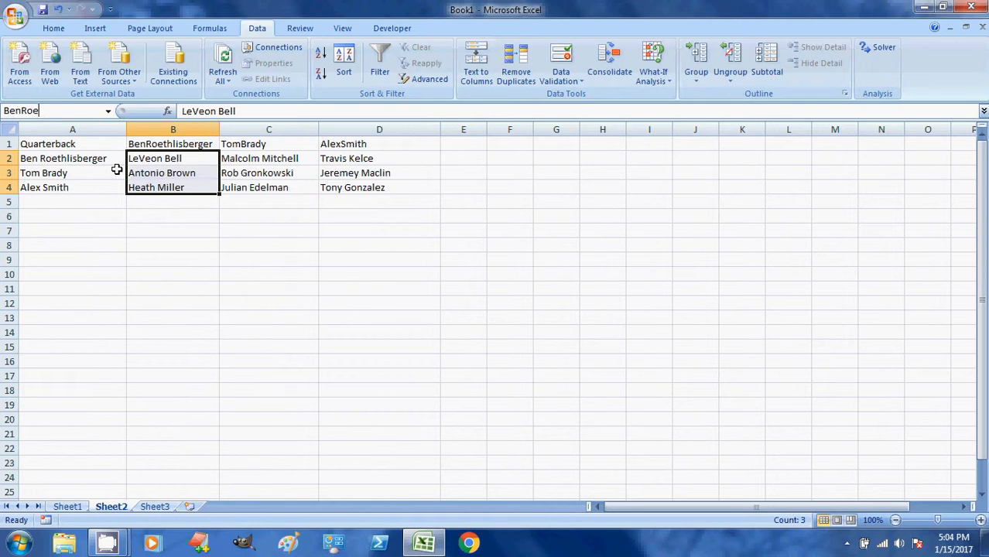
type("thlisberger")
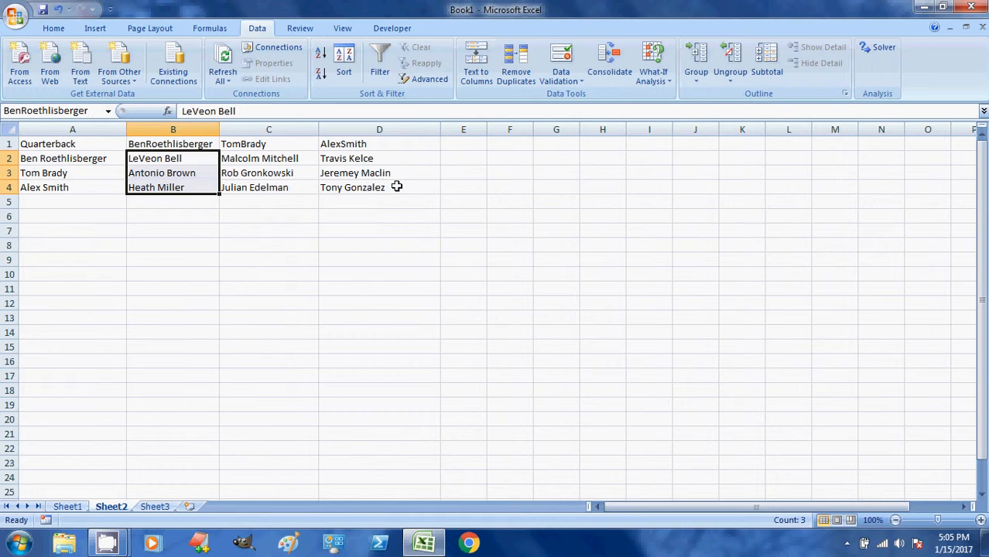
key("Return")
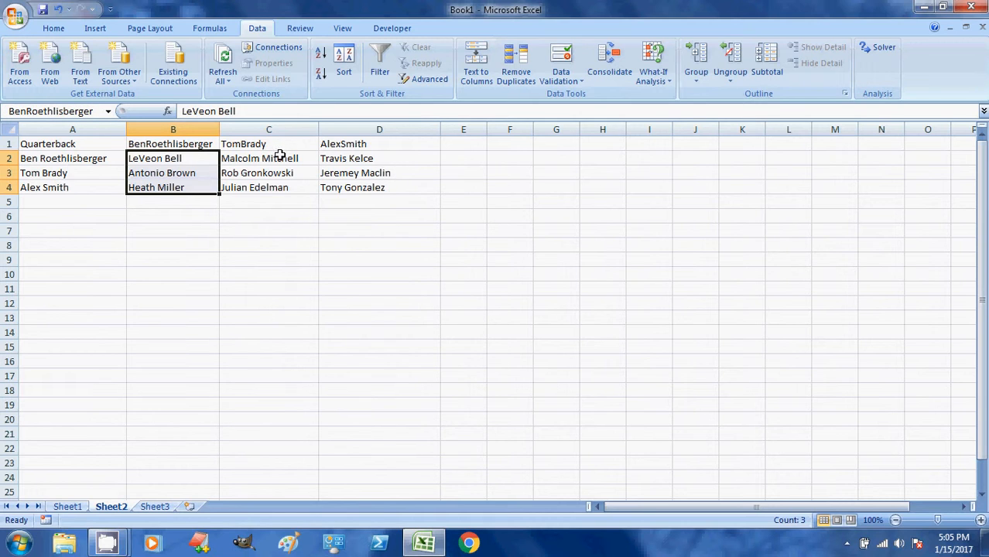
Define the name TomBrady for the receiver range C2:C4 on Sheet2
left_click_drag(278, 155, 280, 184)
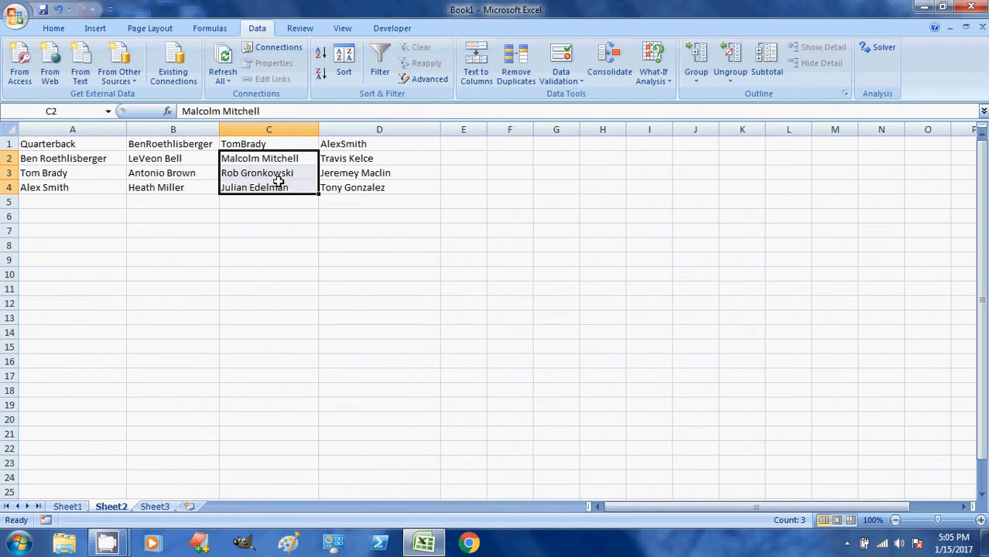
left_click(83, 111)
type("TomBrady")
key("Return")
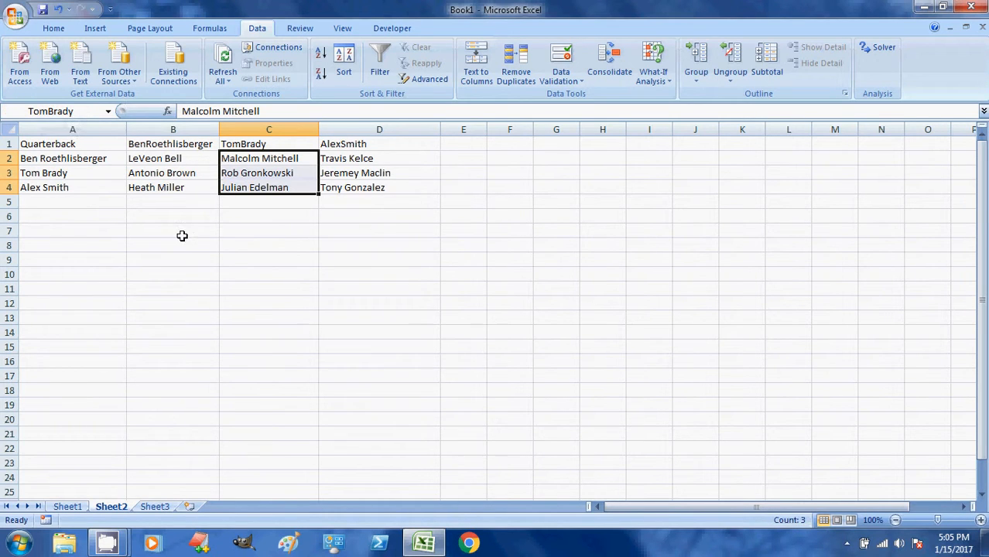
Define the name AlexSmith for the receiver range D2:D4 on Sheet2
left_click_drag(364, 160, 353, 185)
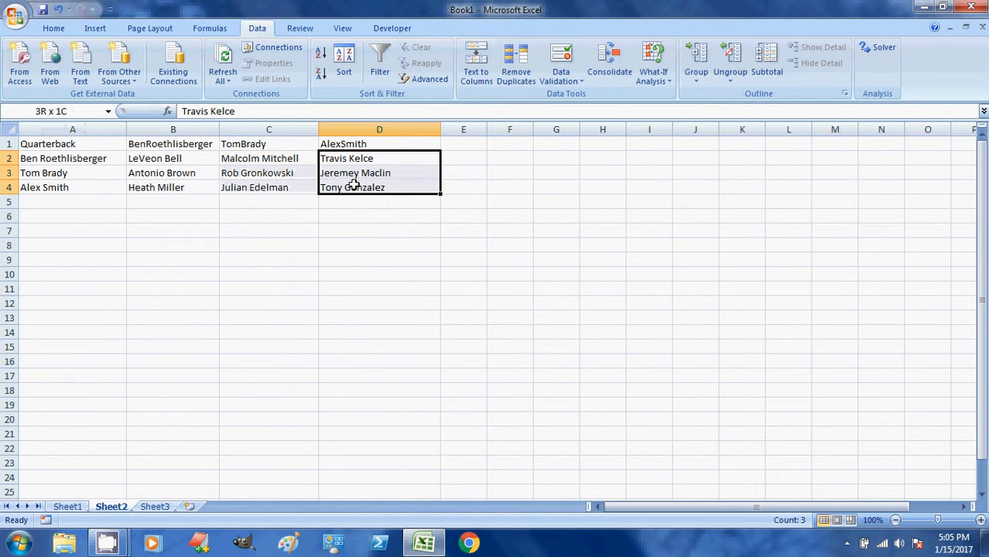
left_click(76, 113)
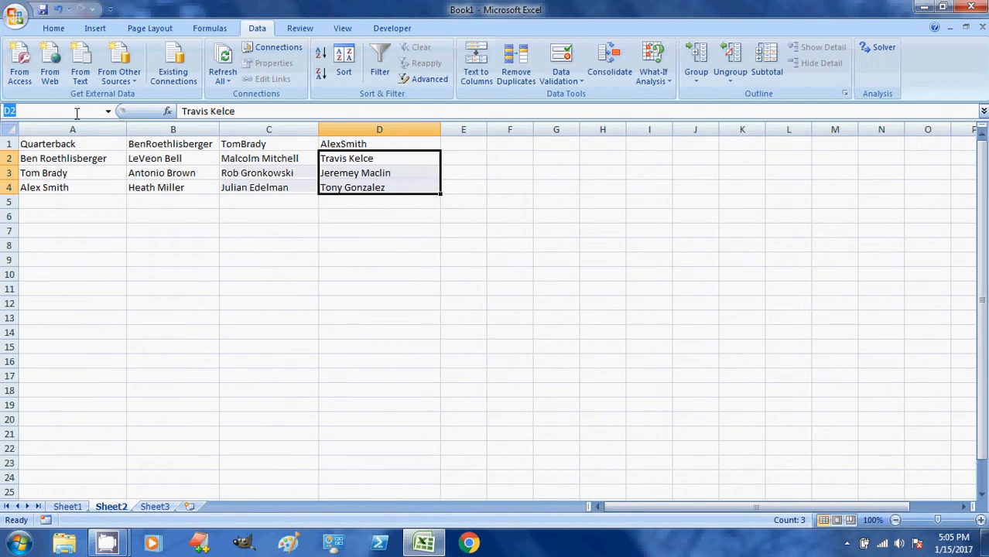
type("AlexSmith")
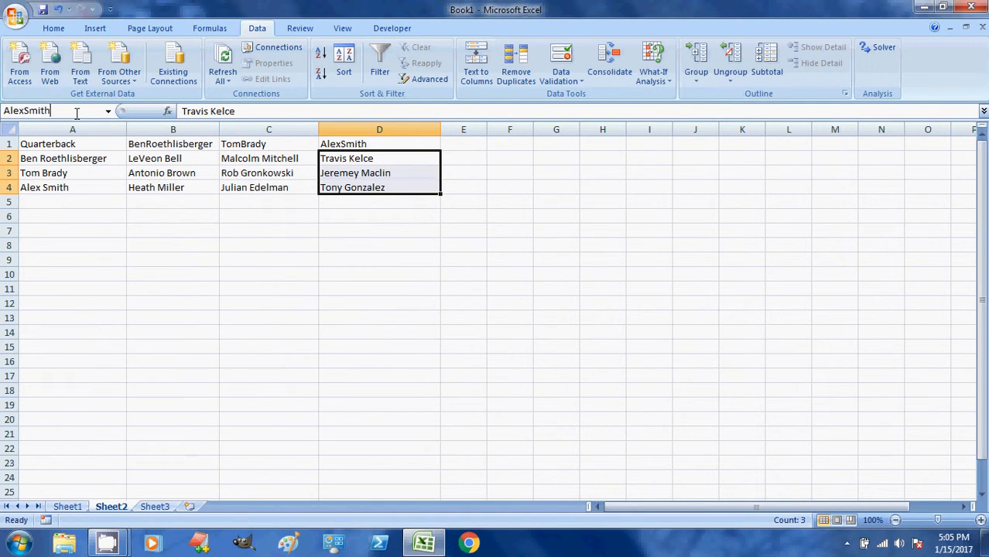
key("Return")
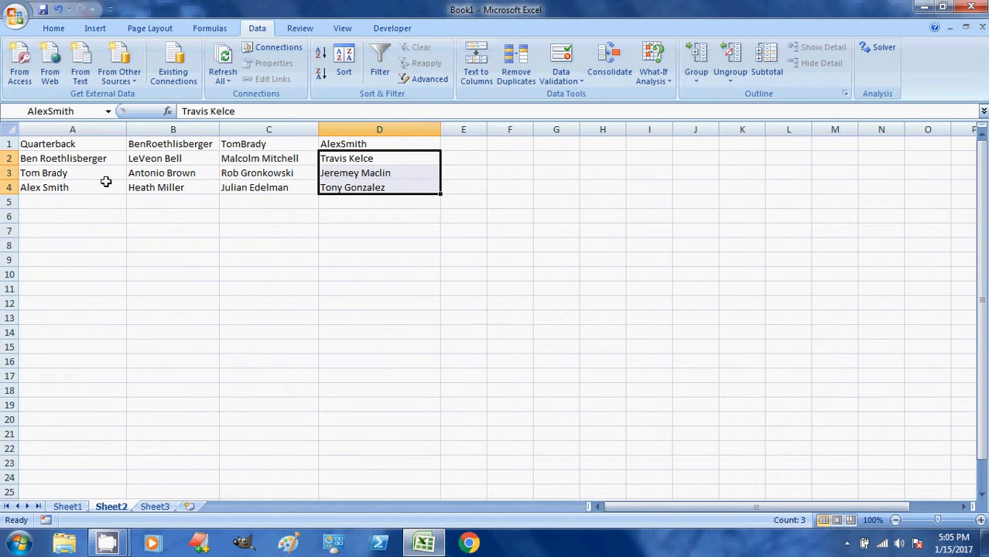
Check the defined names of the quarterback list and the three receiver ranges in rows 2 to 4 of Sheet2
left_click_drag(88, 159, 90, 190)
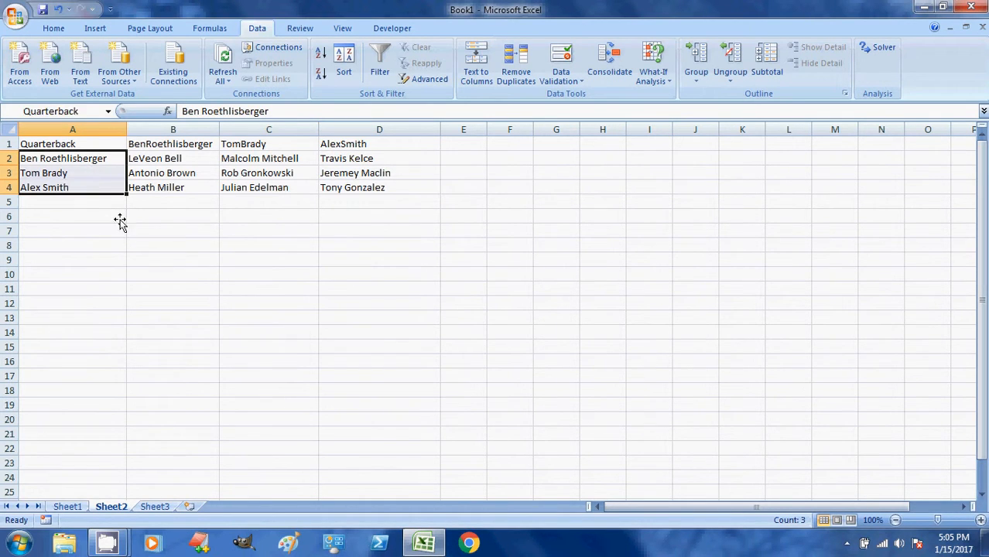
left_click_drag(175, 163, 175, 180)
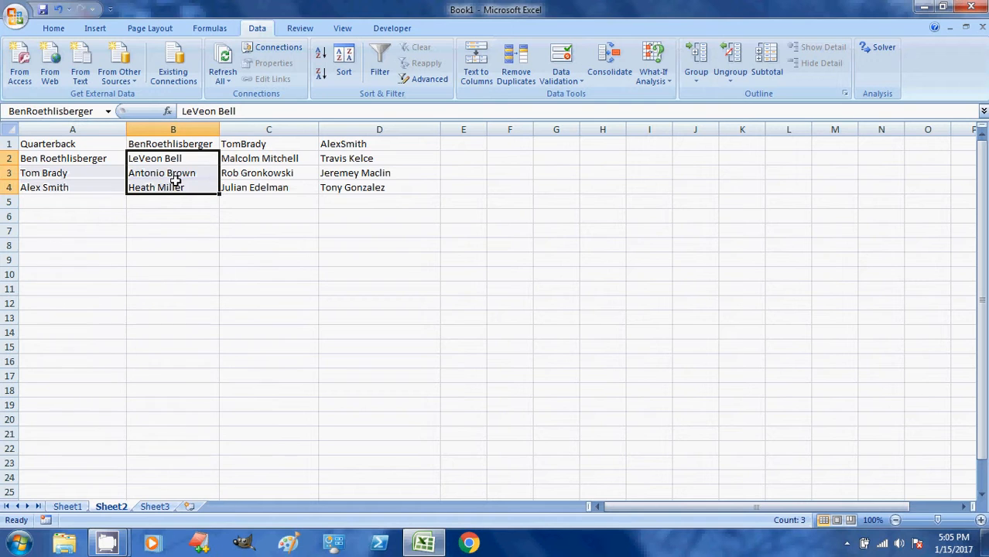
left_click_drag(249, 160, 246, 184)
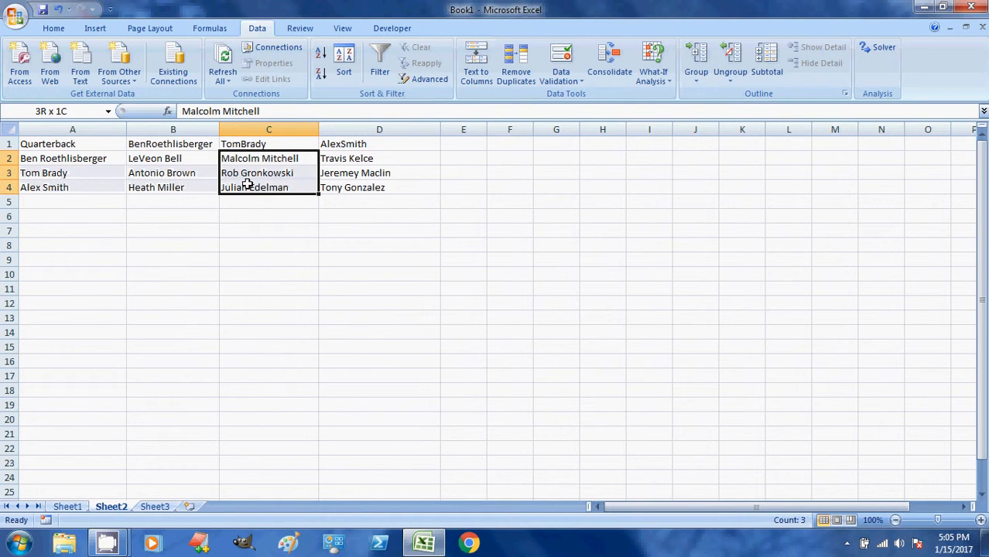
left_click_drag(346, 160, 350, 188)
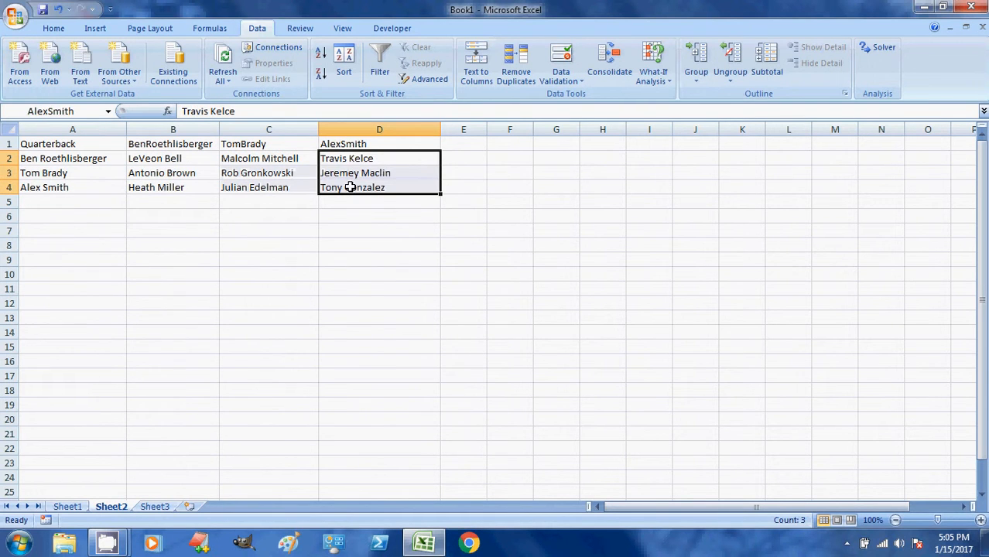
Apply List data validation to B2:B17 on Sheet1 with the source =indirect(substitute(A2," ",""))
left_click(67, 507)
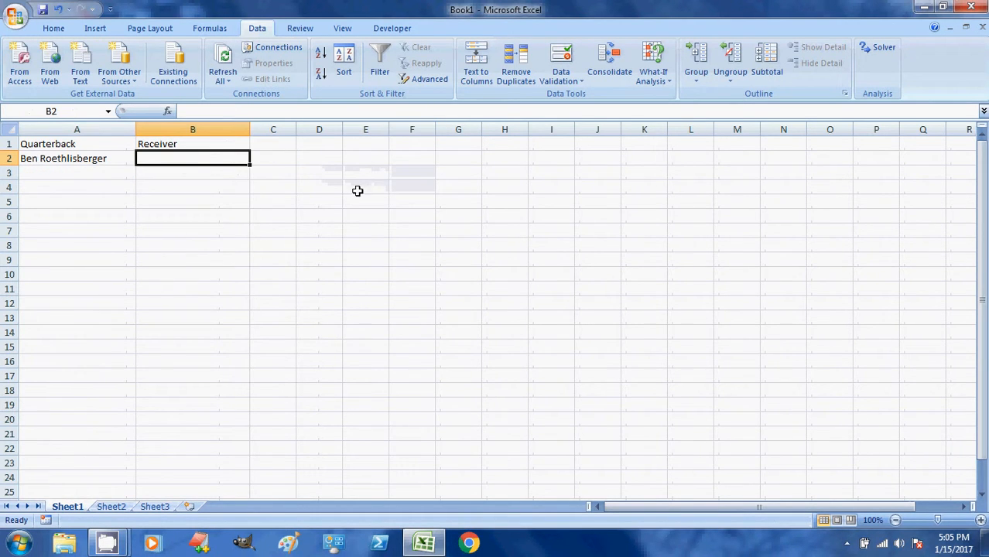
left_click_drag(199, 158, 194, 380)
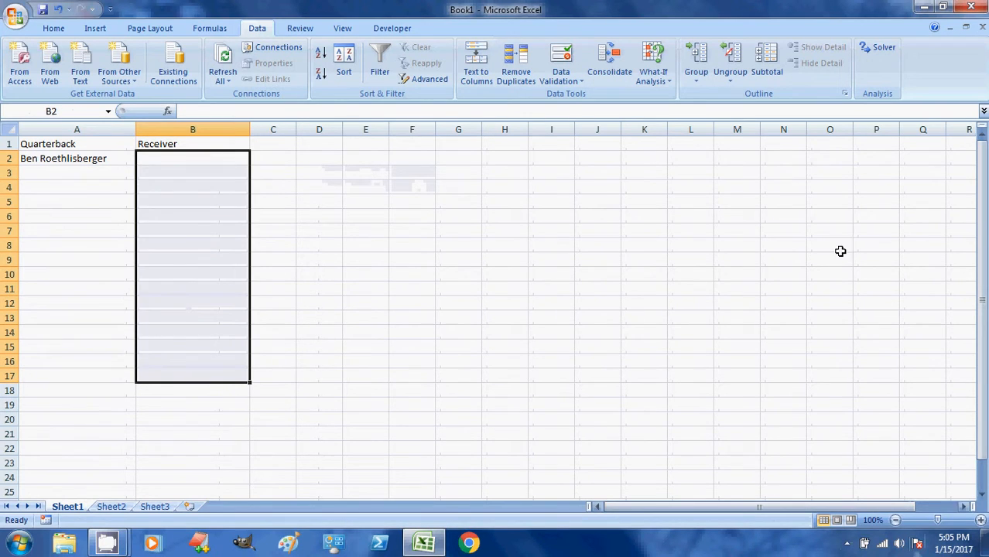
left_click(561, 58)
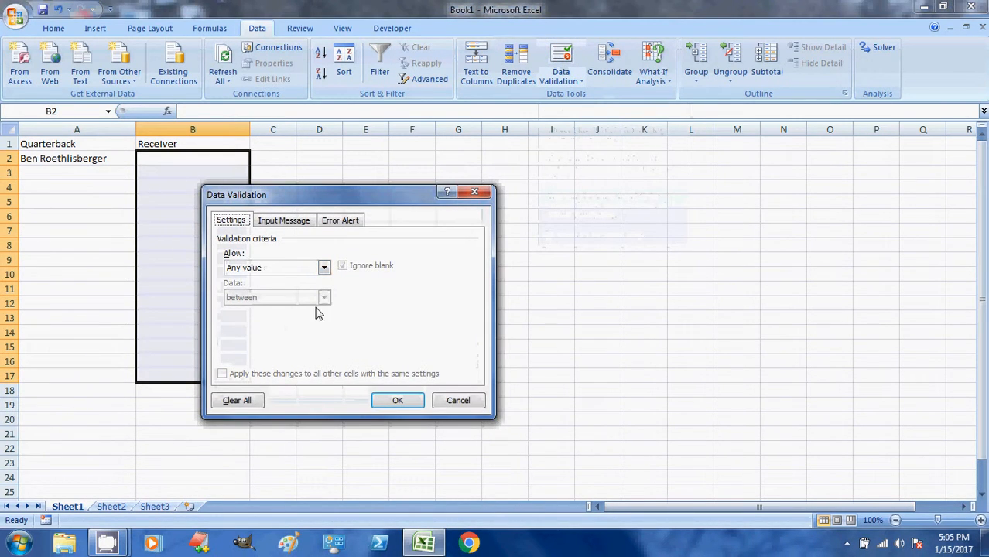
left_click(325, 272)
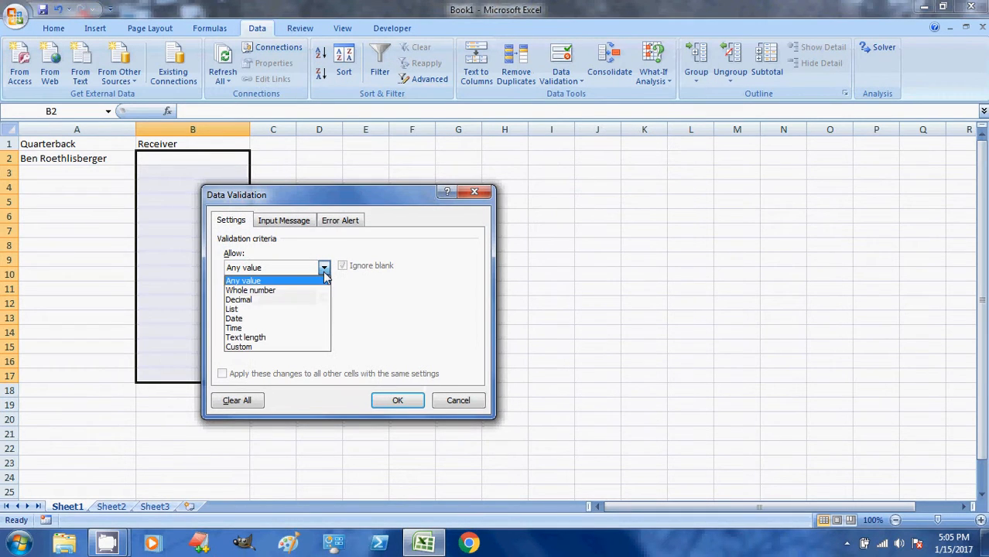
left_click(267, 311)
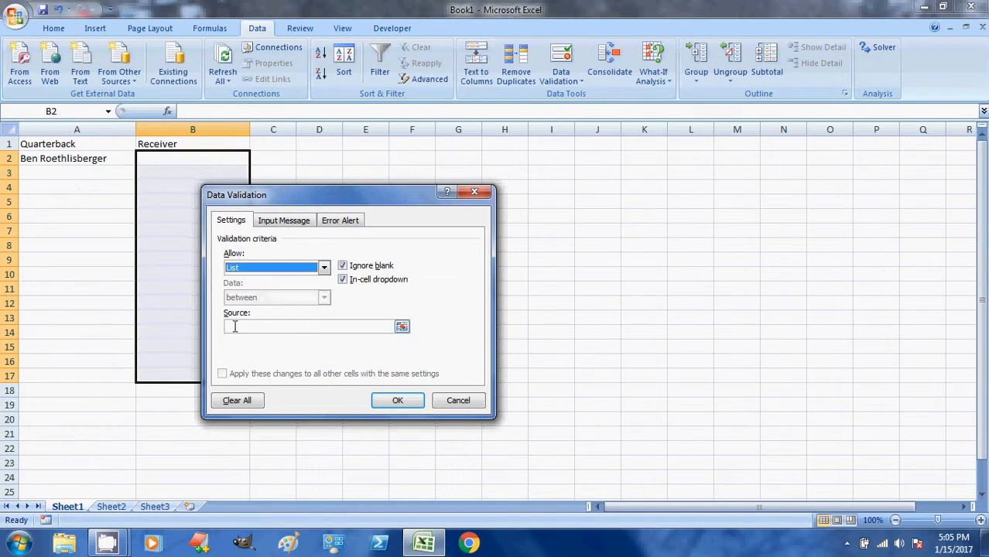
left_click(280, 326)
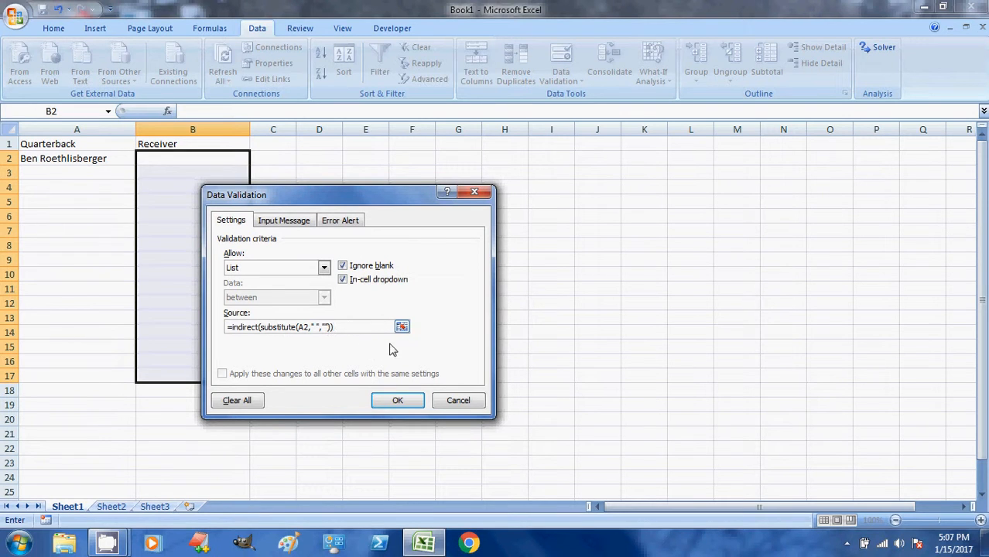
left_click(393, 404)
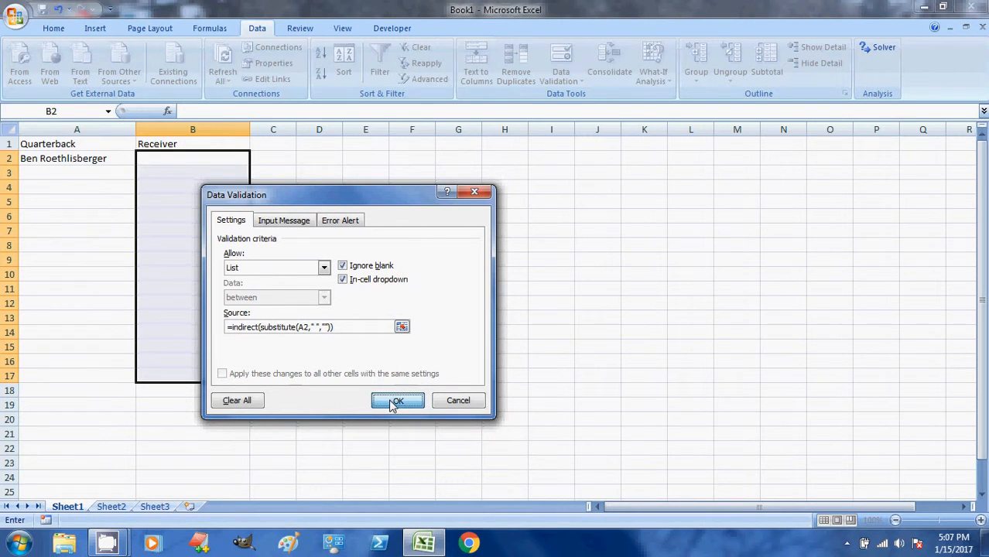
Check which choices the Receiver drop-down in B2 offers for the quarterback in A2
left_click(85, 173)
left_click(87, 158)
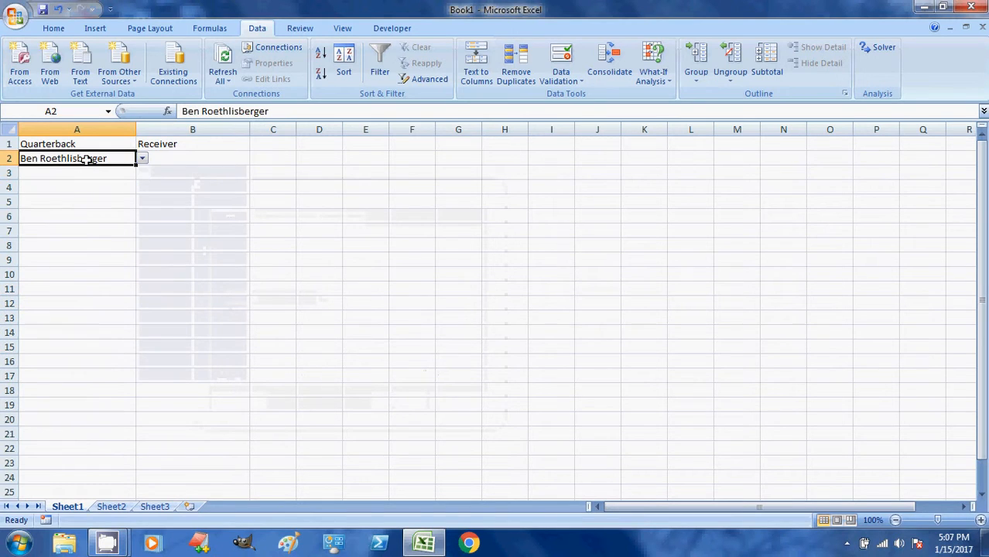
left_click(199, 160)
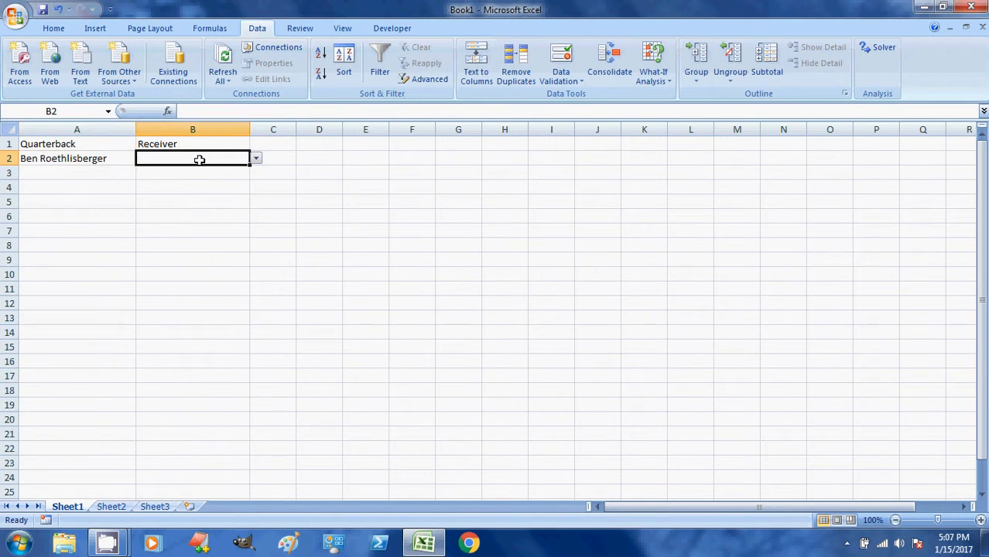
left_click(37, 154)
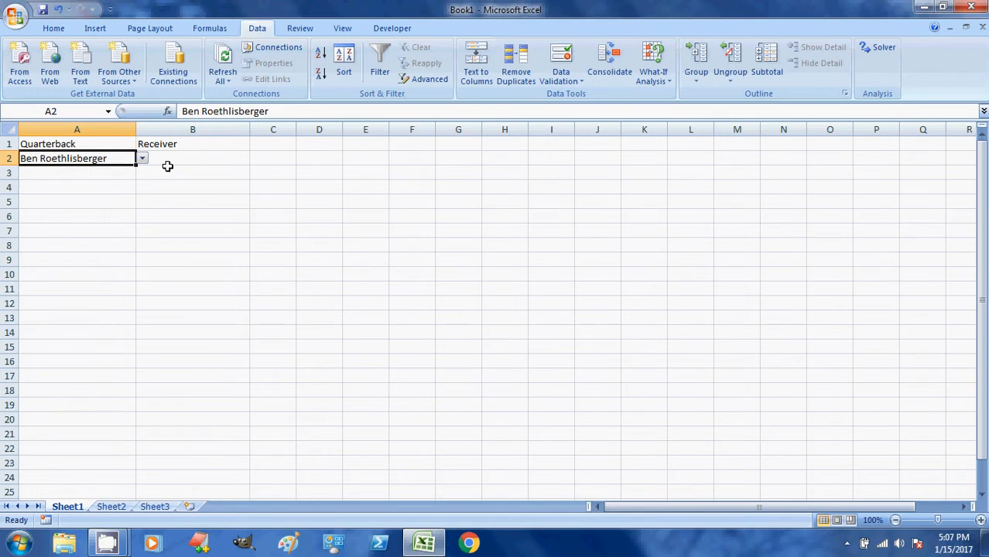
left_click(210, 160)
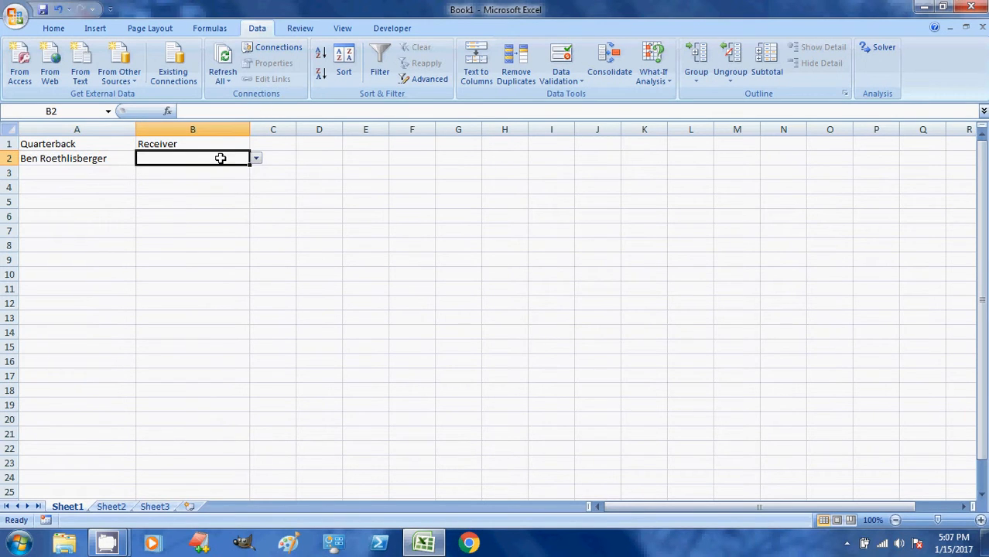
left_click(255, 159)
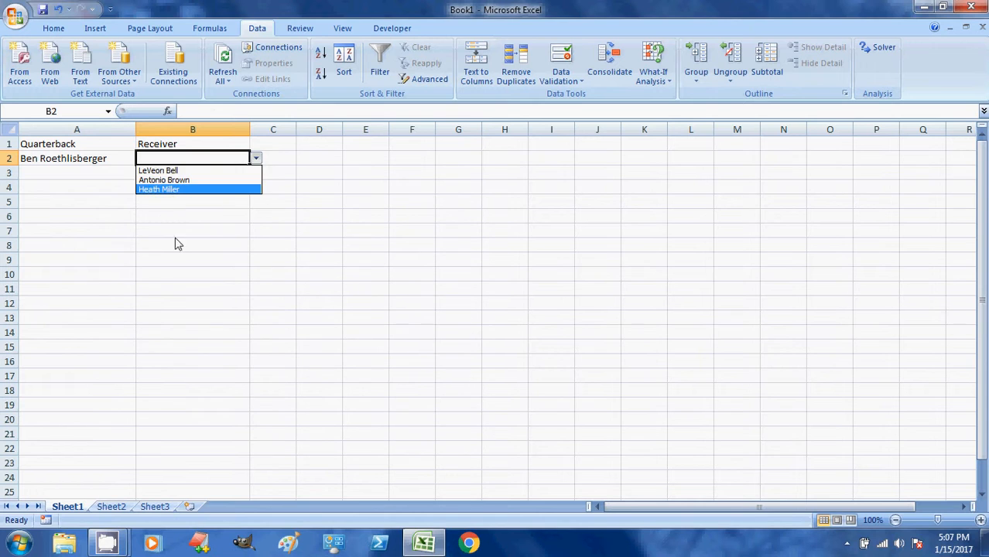
Compare the drop-down choices with the BenRoethlisberger range B2:B4 on Sheet2 and return to Sheet1
left_click(116, 506)
left_click(116, 506)
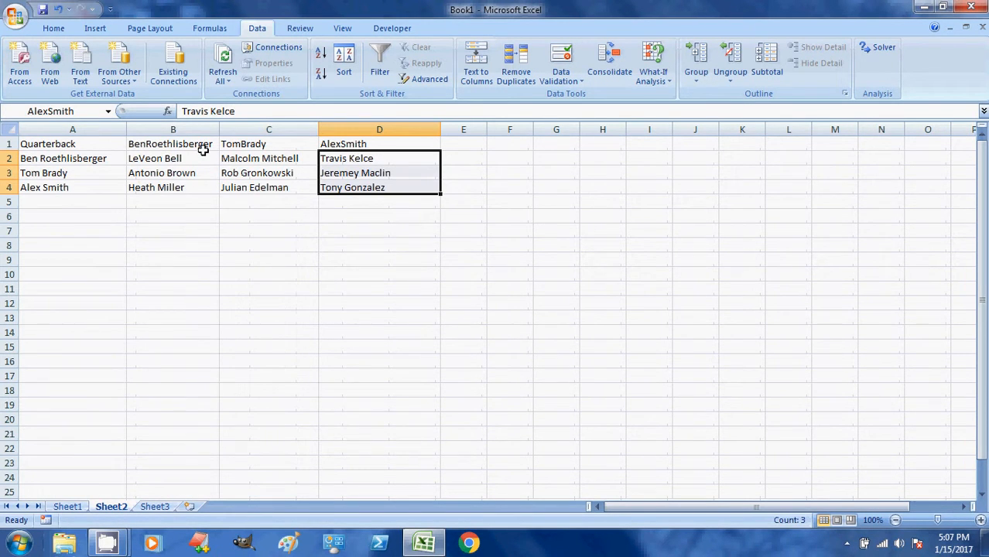
left_click_drag(190, 159, 176, 185)
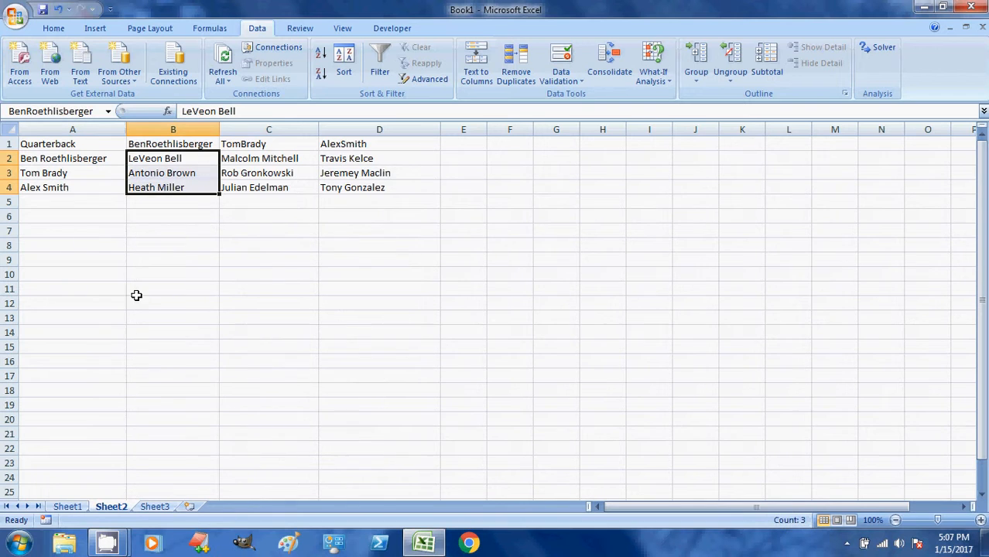
left_click(68, 507)
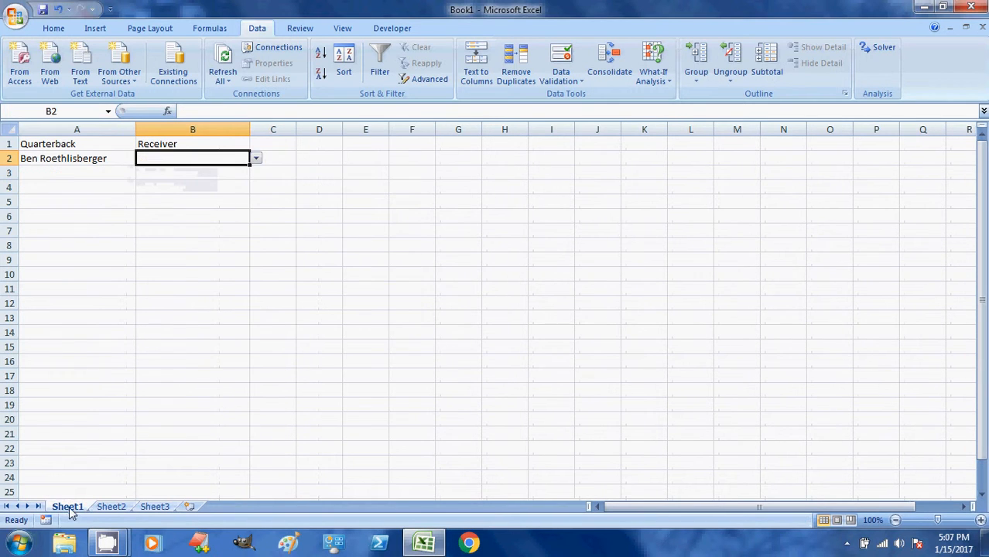
Choose Antonio Brown as the receiver in B2, and fill row 3 with quarterback Alex Smith and receiver Jeremey Maclin
left_click(256, 159)
left_click(235, 174)
left_click(60, 173)
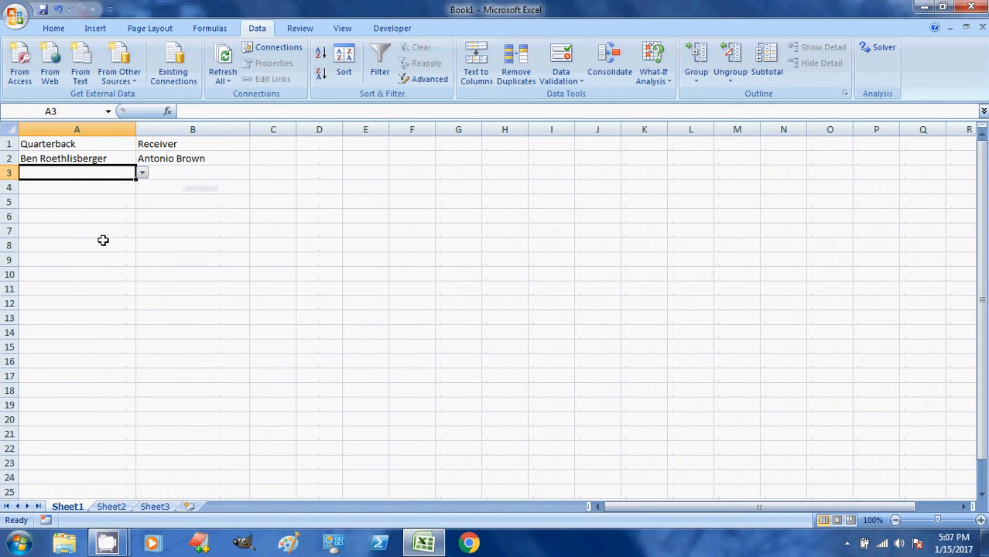
left_click(142, 173)
left_click(95, 205)
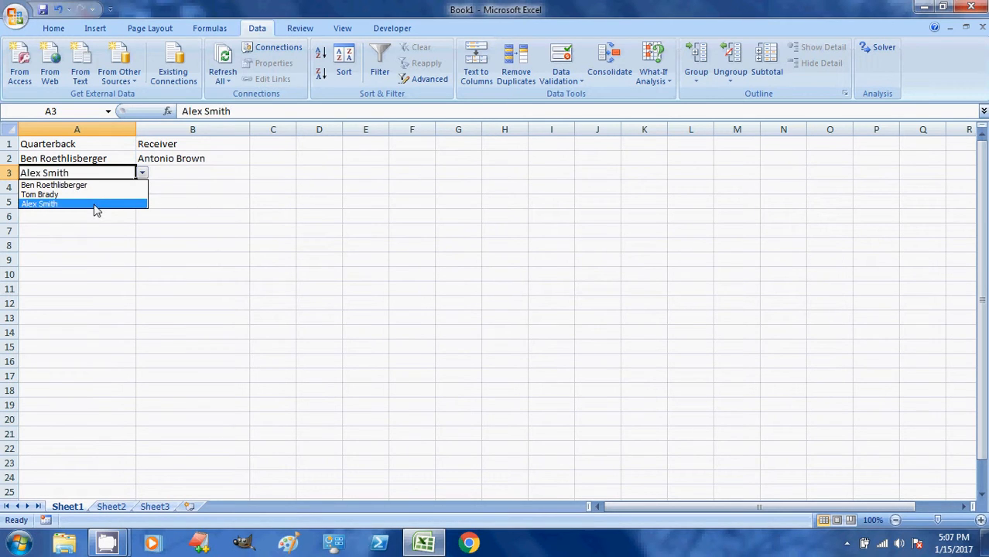
left_click(189, 170)
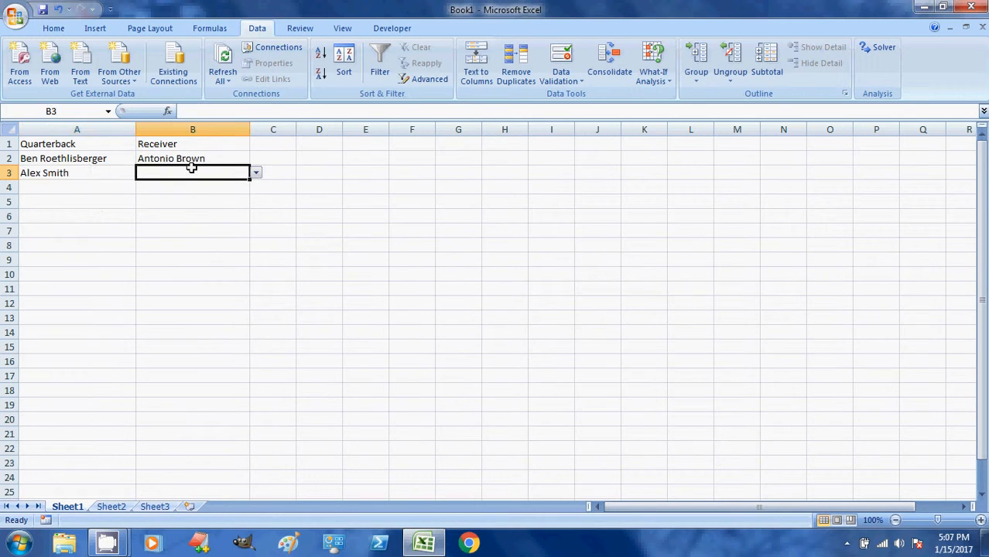
left_click(256, 174)
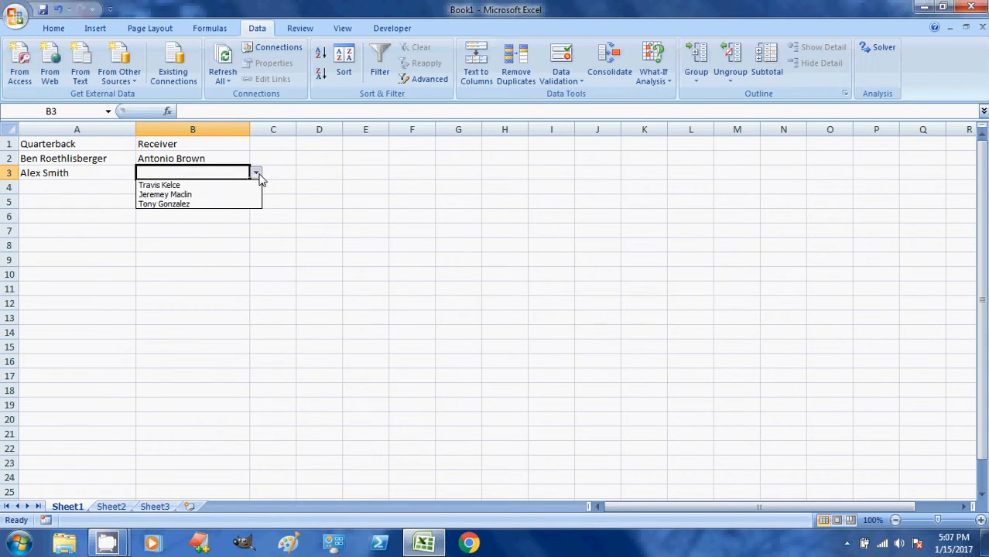
left_click(220, 197)
Fill row 4 from the drop-down lists with quarterback Tom Brady and receiver Rob Gronkowski
left_click(107, 192)
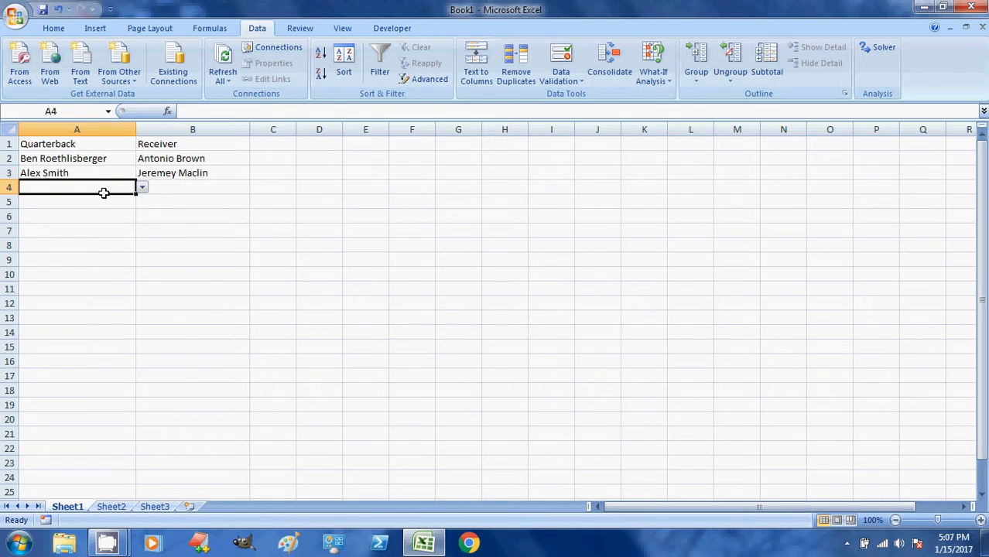
left_click(142, 188)
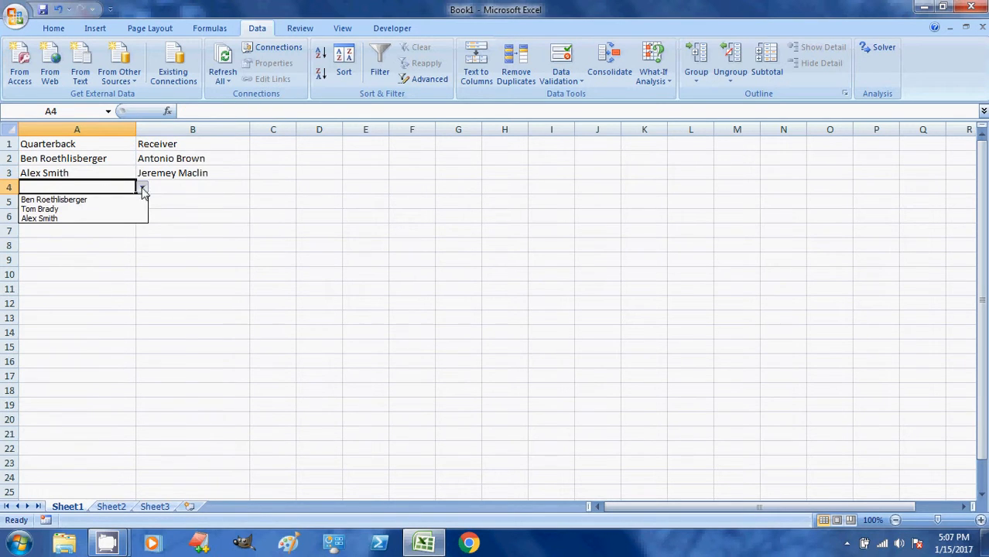
left_click(127, 210)
left_click(199, 188)
left_click(256, 188)
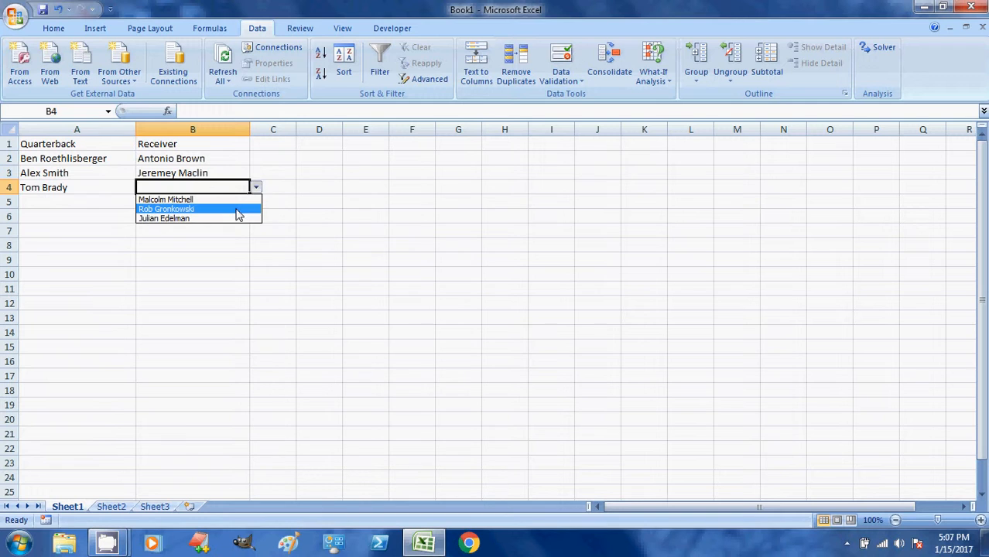
left_click(230, 209)
Fill row 5 from the drop-down lists with quarterback Tom Brady and receiver Malcolm Mitchell
left_click(124, 201)
left_click(142, 202)
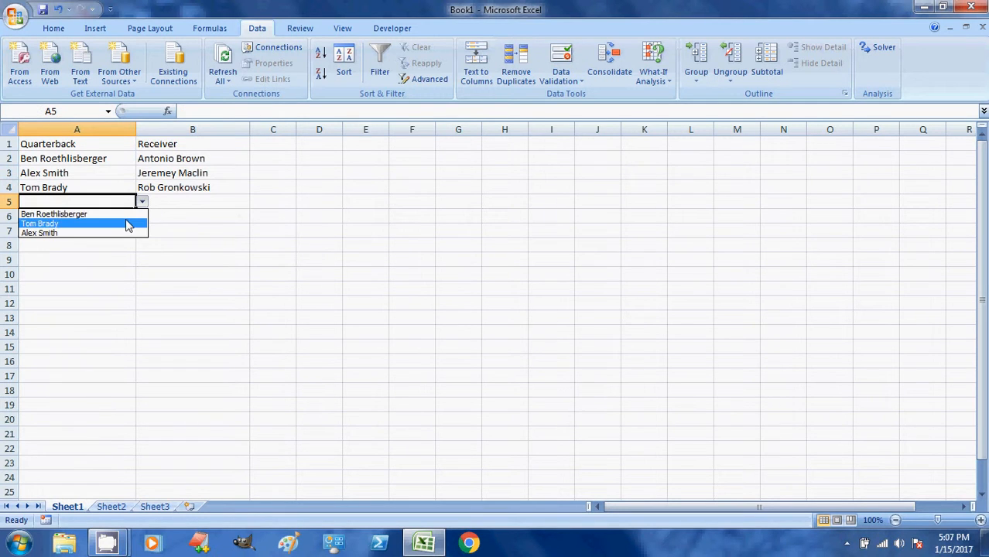
left_click(127, 223)
left_click(205, 207)
left_click(255, 202)
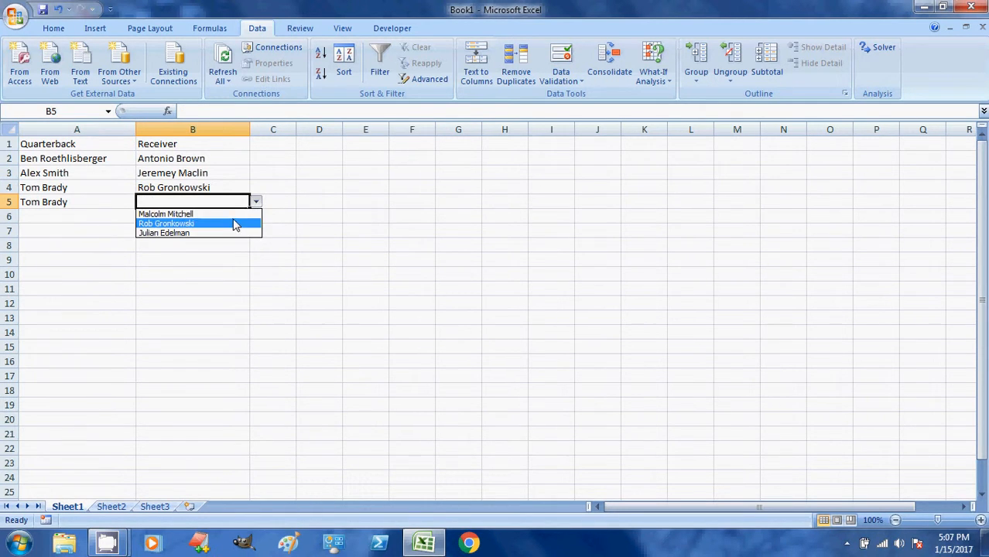
left_click(232, 214)
left_click(168, 246)
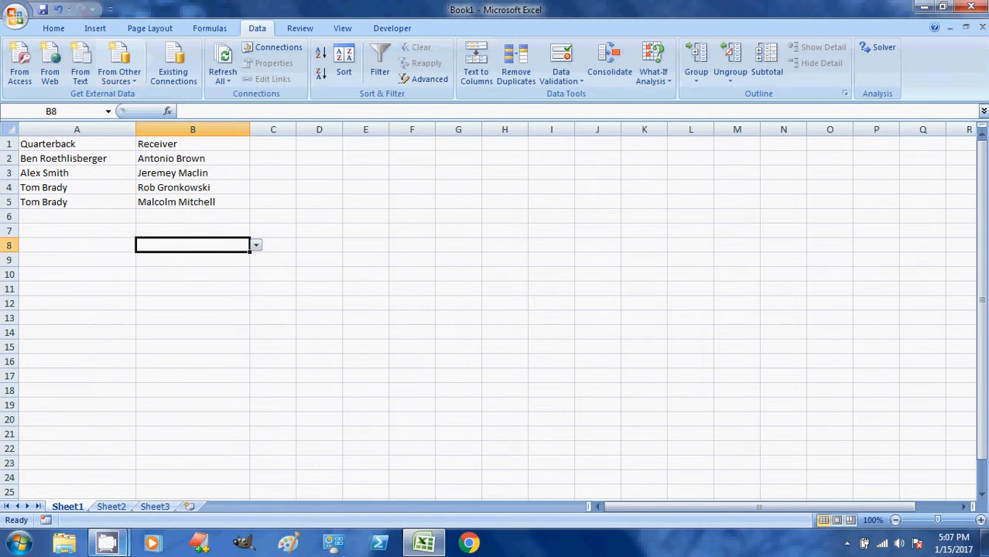
mouse_move(106, 542)
left_click(104, 464)
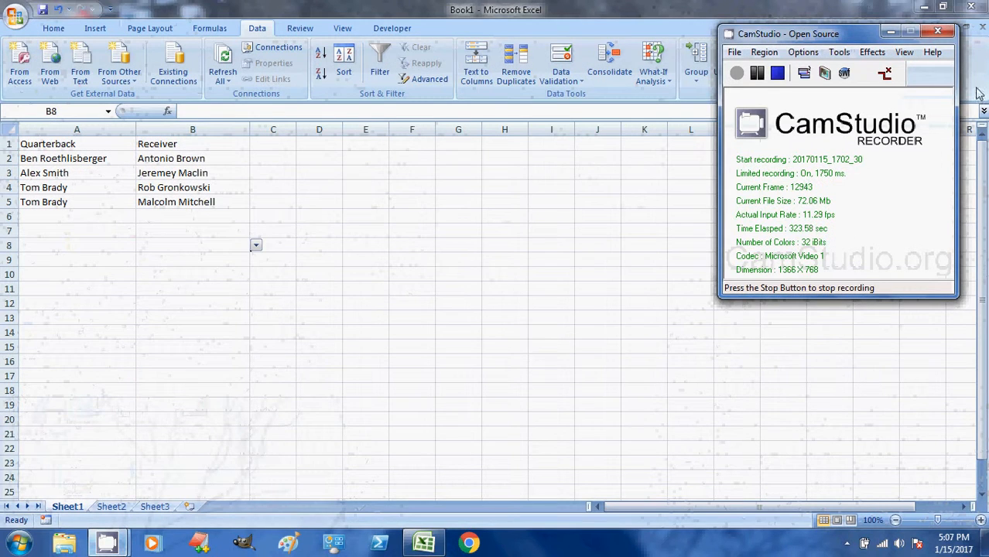